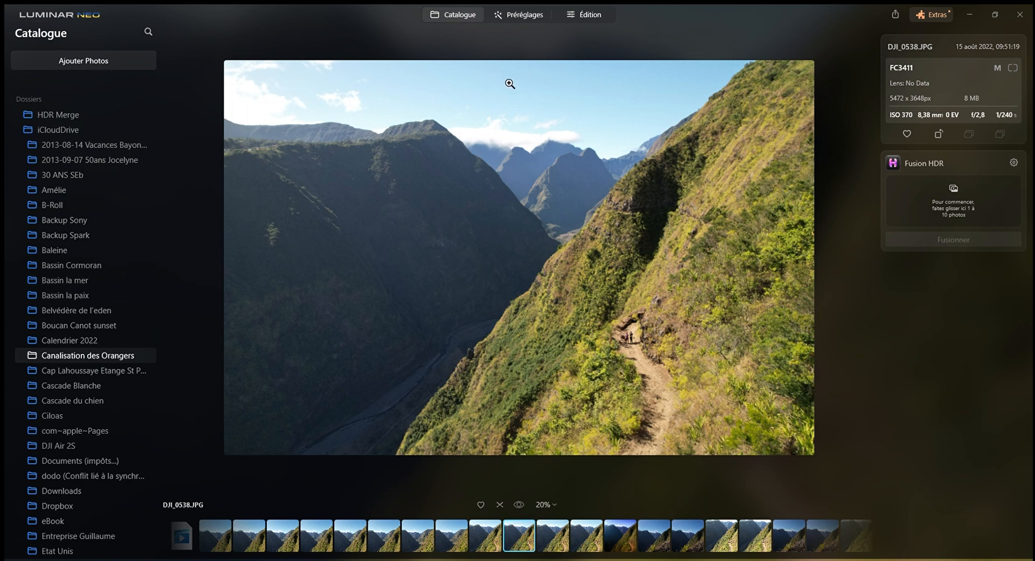
Browse the preset collections available for the landscape photo, from the basic and landscape groups through portrait, macro and lifestyle
{"action": "left_click", "coordinate": [513, 24]}
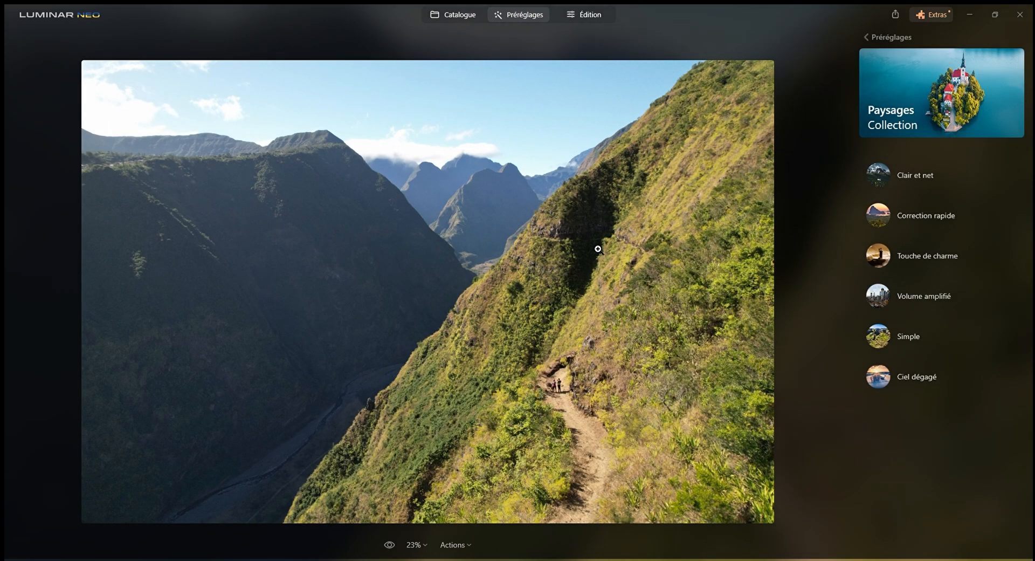
{"action": "left_click", "coordinate": [873, 45]}
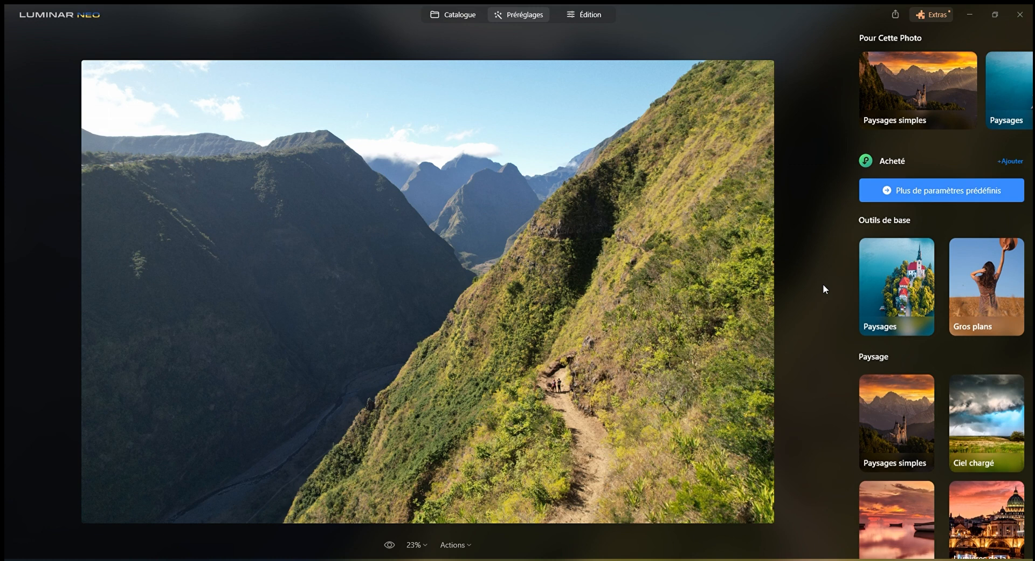
{"action": "scroll", "coordinate": [904, 333], "scroll_direction": "down", "scroll_amount": 5}
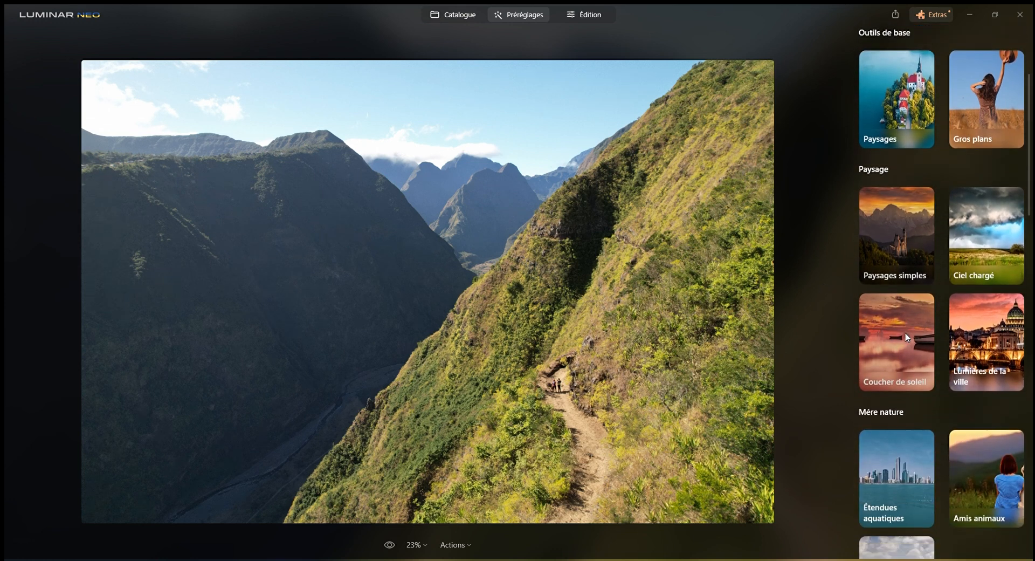
{"action": "scroll", "coordinate": [905, 332], "scroll_direction": "down", "scroll_amount": 6}
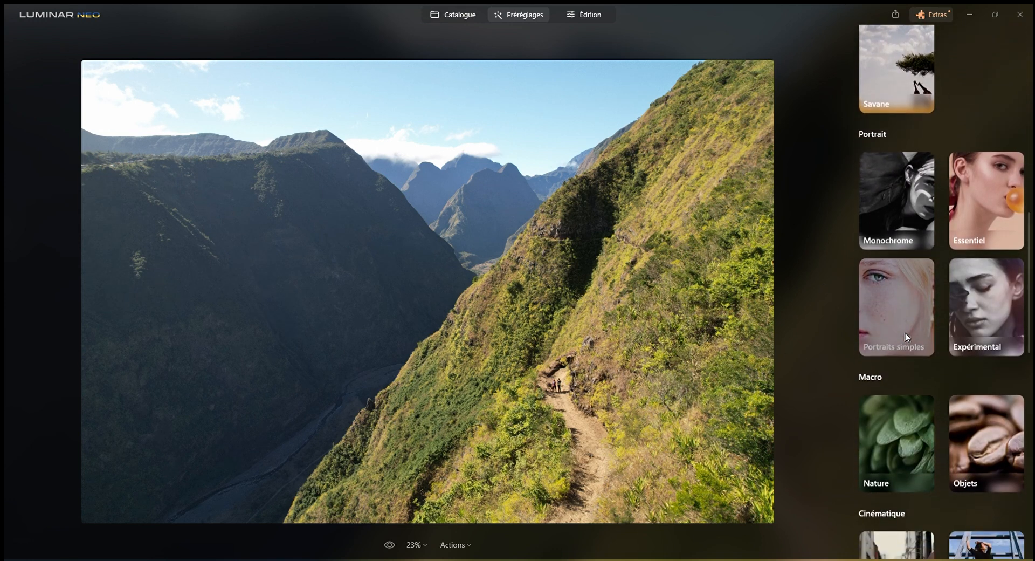
{"action": "scroll", "coordinate": [905, 336], "scroll_direction": "down", "scroll_amount": 6}
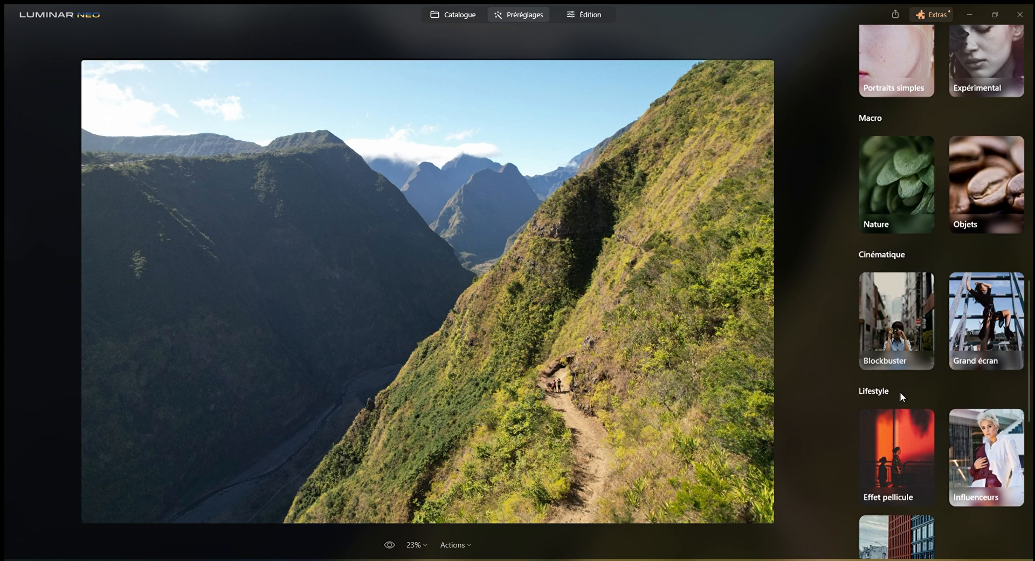
{"action": "scroll", "coordinate": [913, 335], "scroll_direction": "up", "scroll_amount": 15}
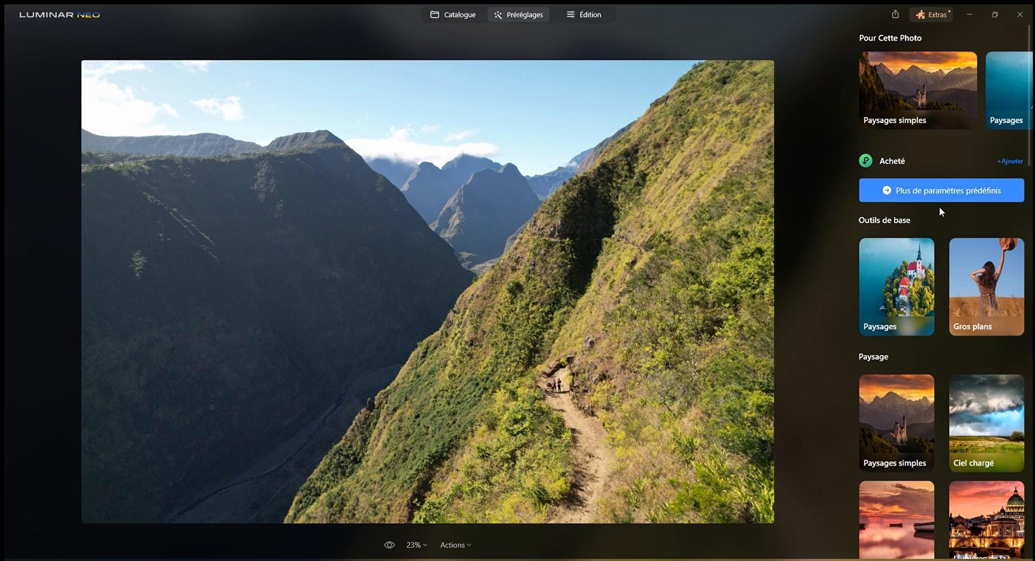
{"action": "scroll", "coordinate": [939, 210], "scroll_direction": "down", "scroll_amount": 3}
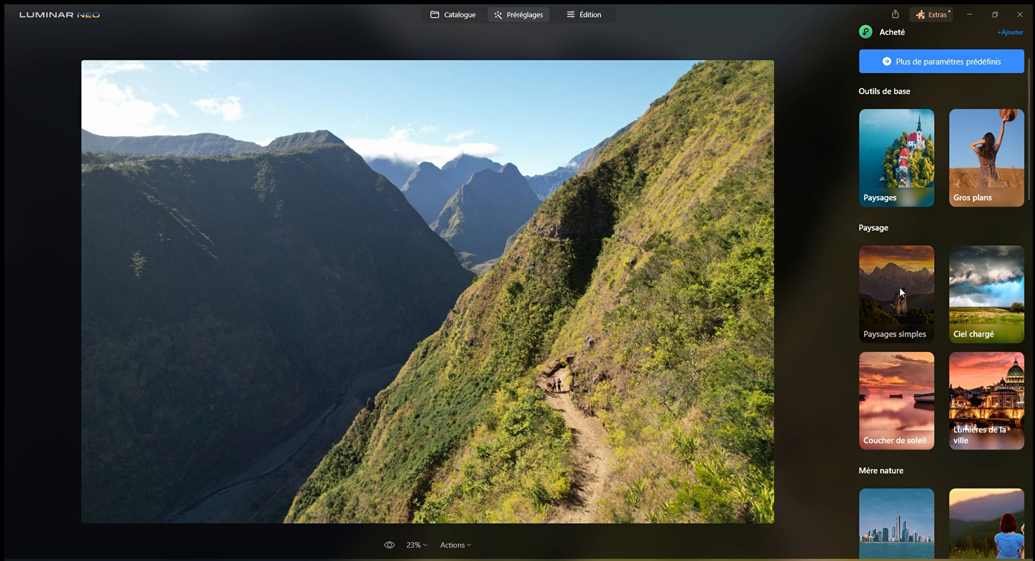
{"action": "scroll", "coordinate": [899, 286], "scroll_direction": "down", "scroll_amount": 3}
{"action": "scroll", "coordinate": [899, 287], "scroll_direction": "up", "scroll_amount": 2}
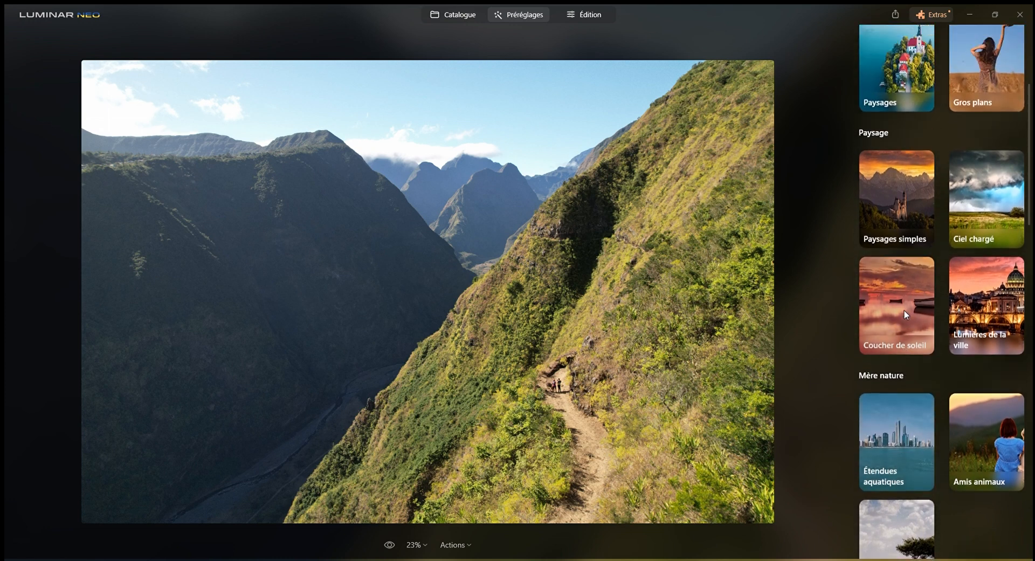
Try the Lumière nette preset from the Paysages simples collection and compare the photo before and after
{"action": "left_click", "coordinate": [904, 231]}
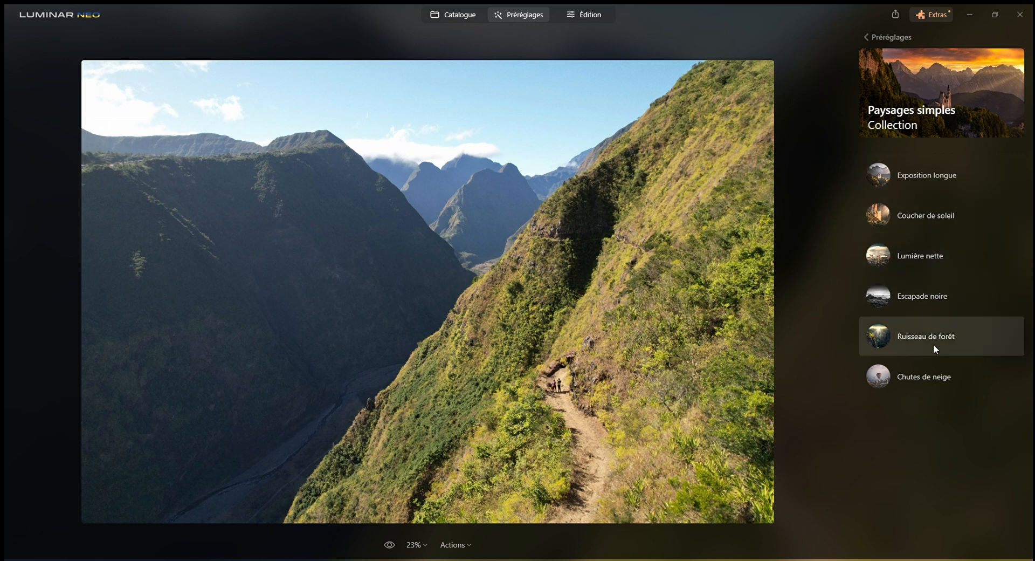
{"action": "left_click", "coordinate": [885, 257]}
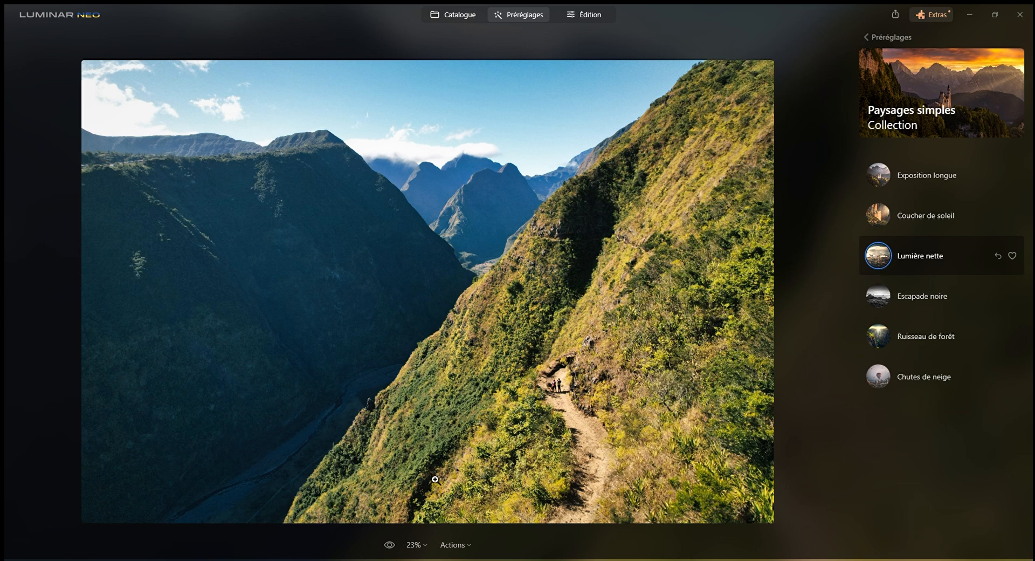
{"action": "left_click", "coordinate": [388, 545]}
{"action": "left_click", "coordinate": [389, 545]}
{"action": "left_click", "coordinate": [389, 546]}
{"action": "left_click", "coordinate": [388, 546]}
{"action": "left_click", "coordinate": [389, 546]}
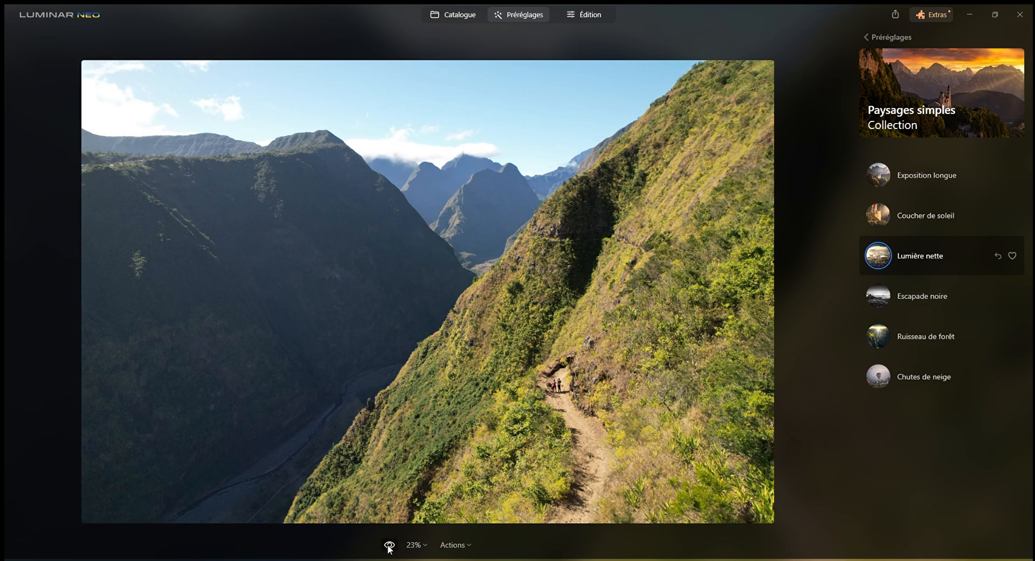
{"action": "left_click", "coordinate": [389, 545]}
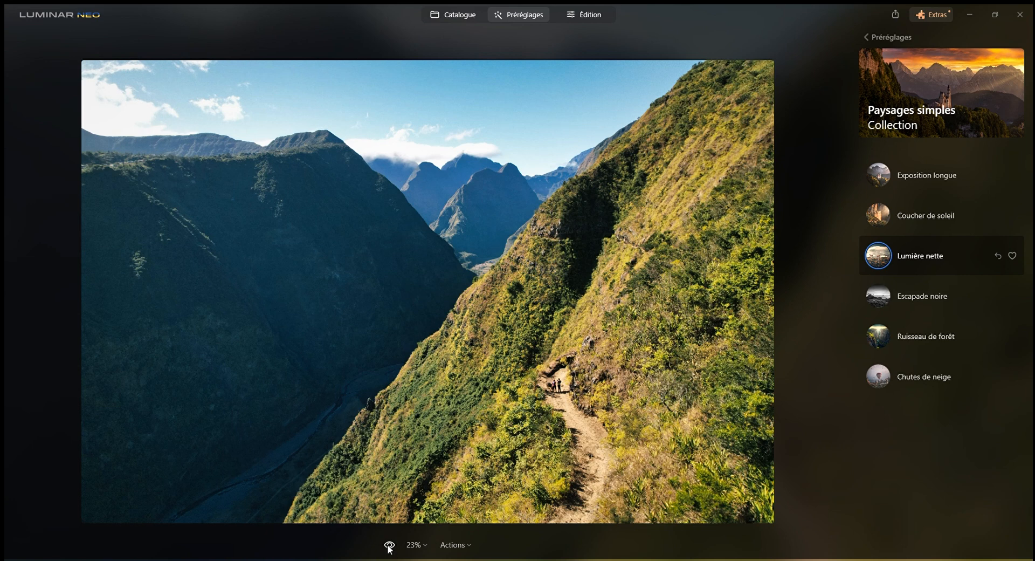
{"action": "left_click", "coordinate": [388, 545]}
{"action": "left_click", "coordinate": [389, 545]}
Try the Coucher de soleil preset with a before/after comparison of the photo, and remove it again
{"action": "left_click", "coordinate": [920, 222]}
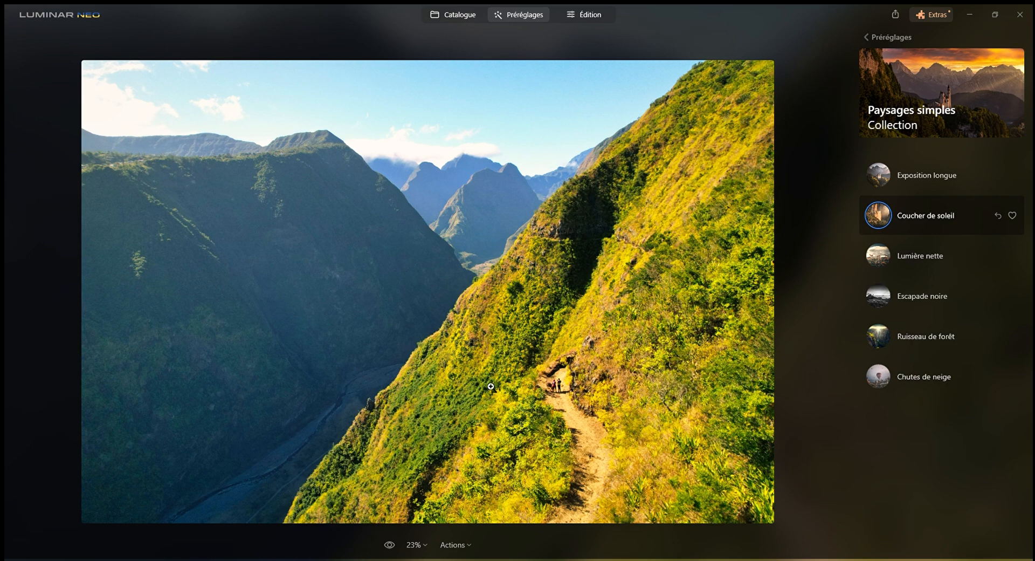
{"action": "left_click", "coordinate": [389, 544]}
{"action": "left_click", "coordinate": [389, 544]}
{"action": "left_click", "coordinate": [389, 545]}
{"action": "left_click", "coordinate": [389, 544]}
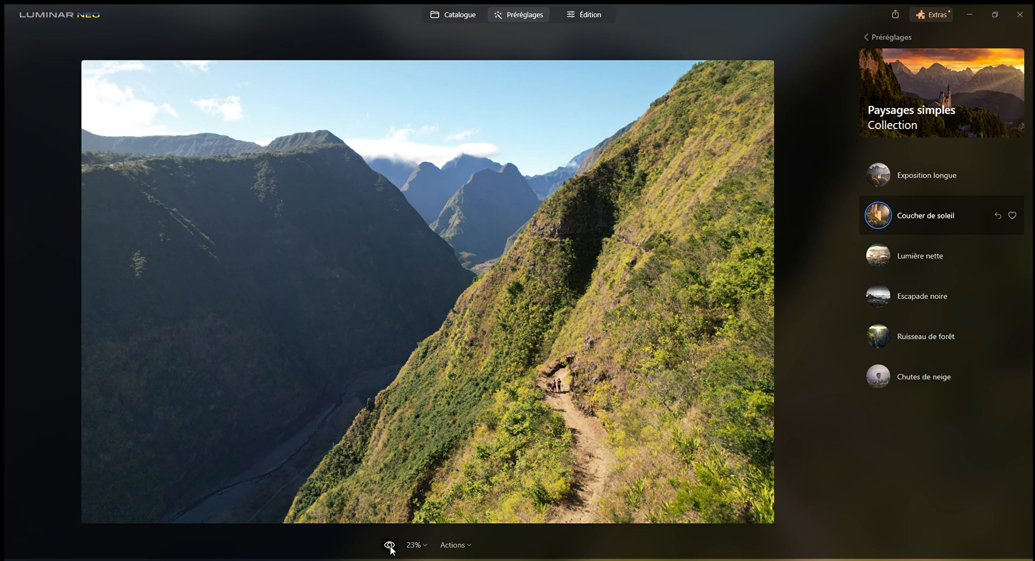
{"action": "left_click", "coordinate": [389, 544]}
{"action": "left_click", "coordinate": [389, 544]}
{"action": "left_click", "coordinate": [390, 545]}
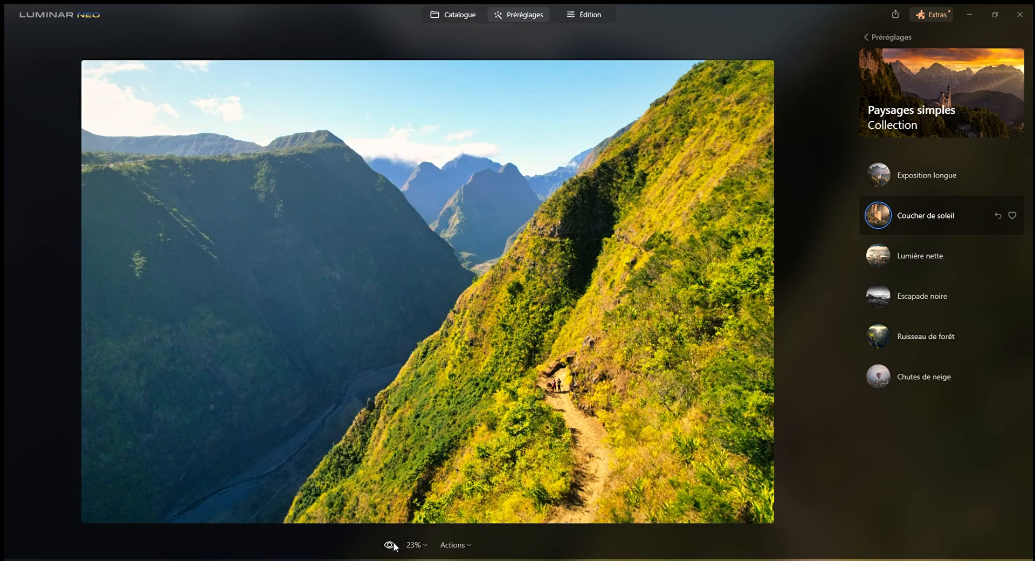
{"action": "left_click", "coordinate": [998, 215]}
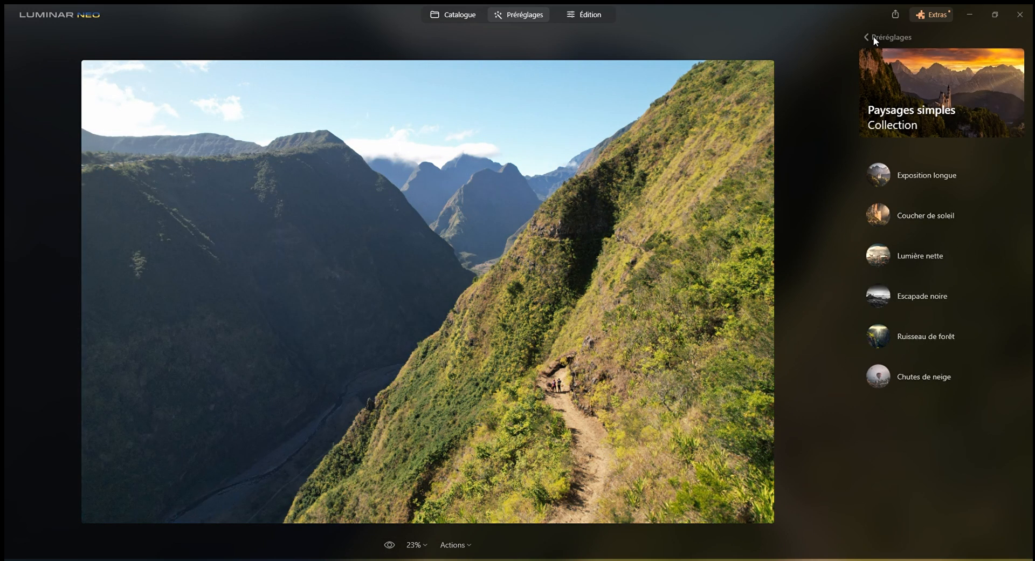
Try the Profil sauvage preset from the Savane collection with a before/after comparison, remove it and return to the collections
{"action": "left_click", "coordinate": [874, 37]}
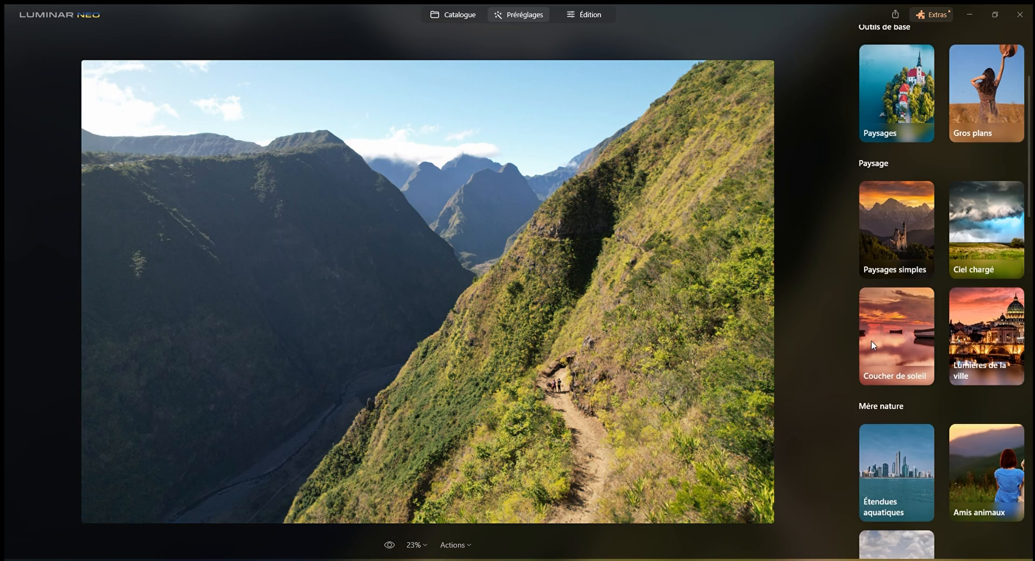
{"action": "scroll", "coordinate": [914, 361], "scroll_direction": "down", "scroll_amount": 4}
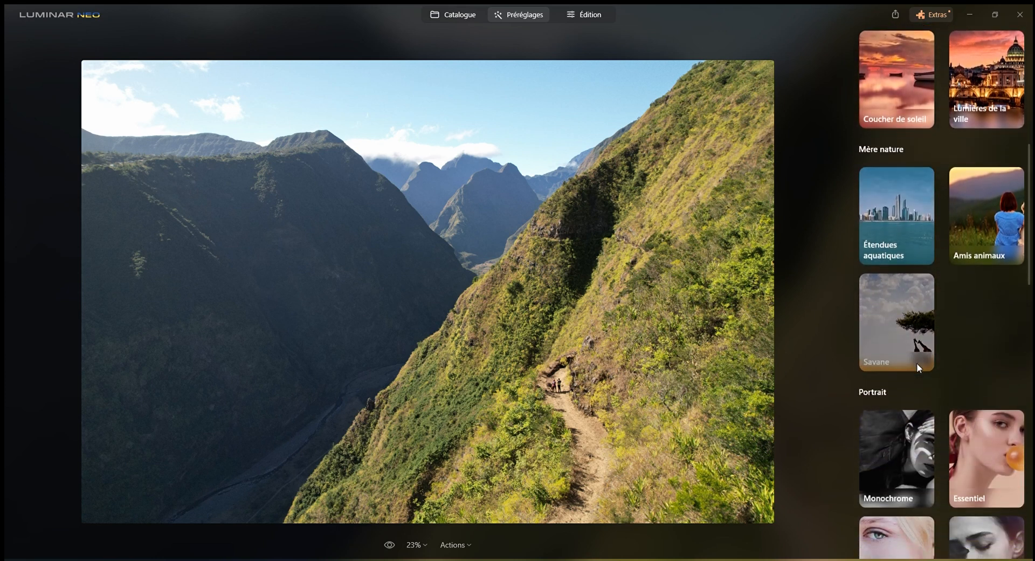
{"action": "scroll", "coordinate": [917, 363], "scroll_direction": "down", "scroll_amount": 3}
{"action": "scroll", "coordinate": [911, 324], "scroll_direction": "up", "scroll_amount": 2}
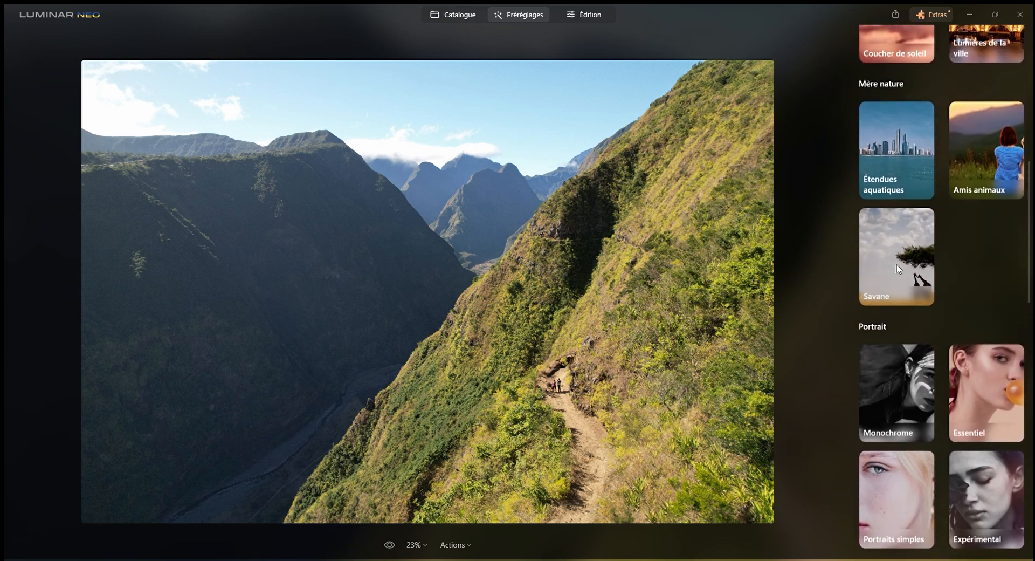
{"action": "left_click", "coordinate": [901, 293]}
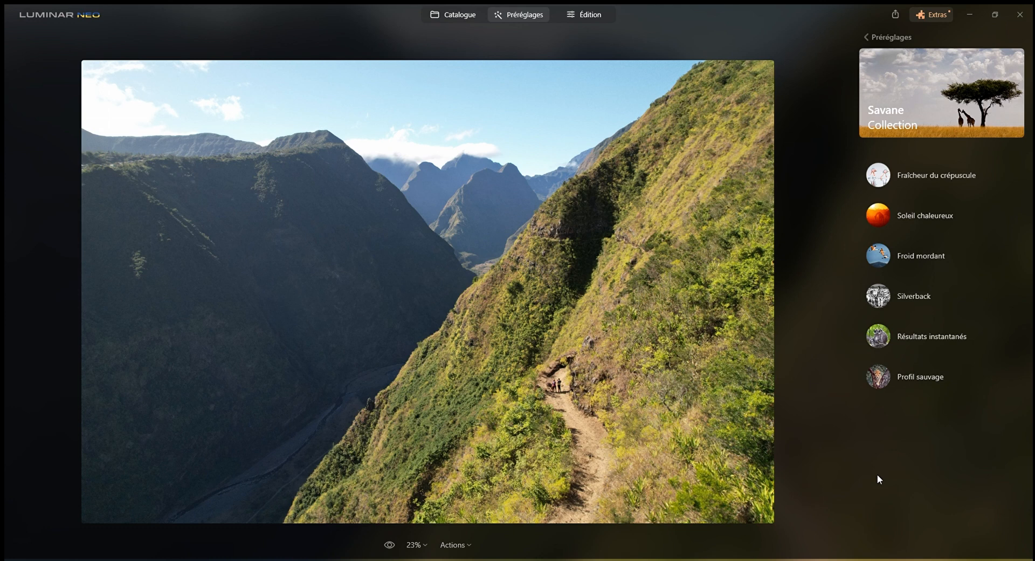
{"action": "left_click", "coordinate": [886, 381]}
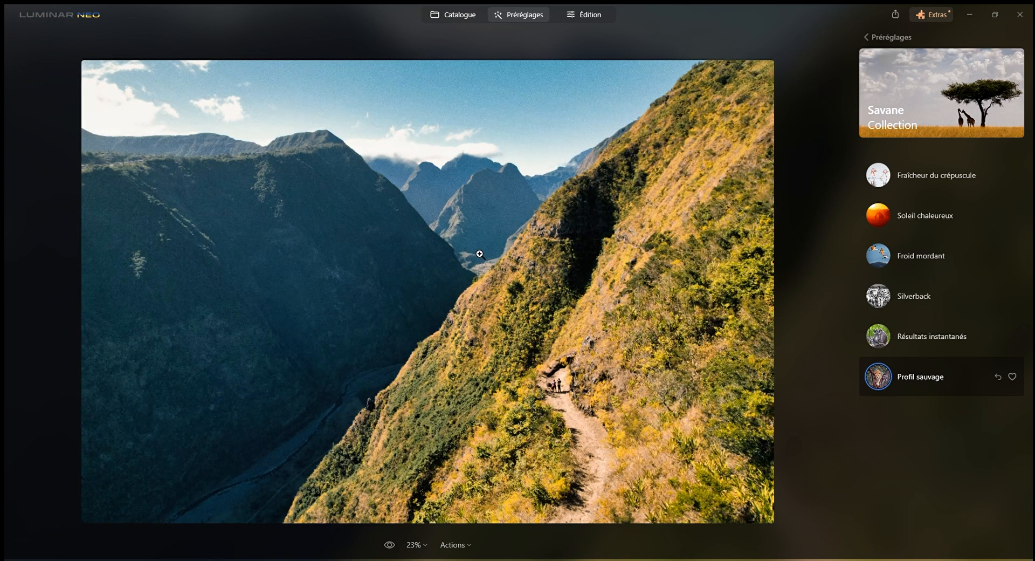
{"action": "left_click", "coordinate": [390, 545]}
{"action": "left_click", "coordinate": [390, 545]}
{"action": "left_click", "coordinate": [997, 377]}
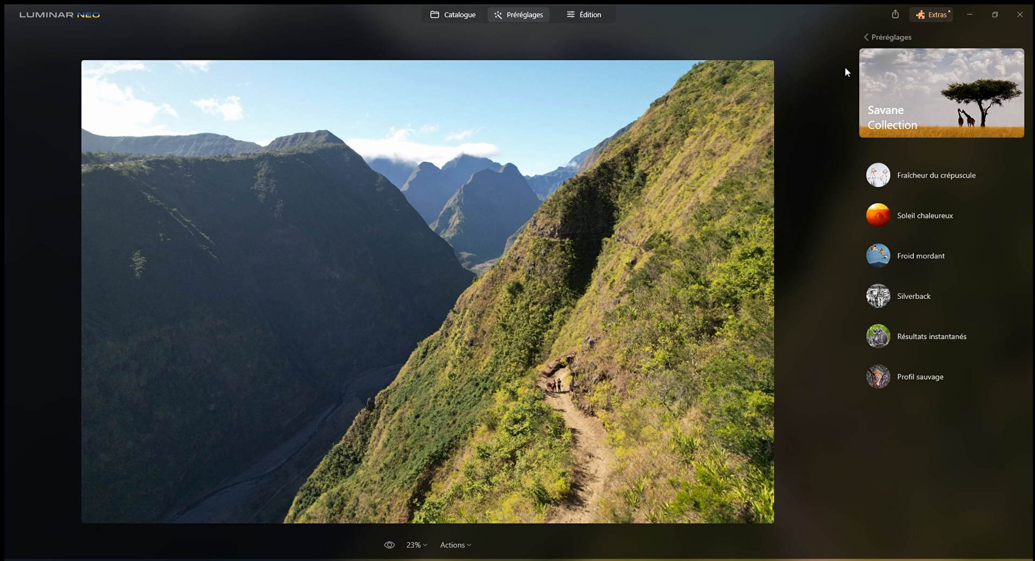
{"action": "left_click", "coordinate": [873, 38]}
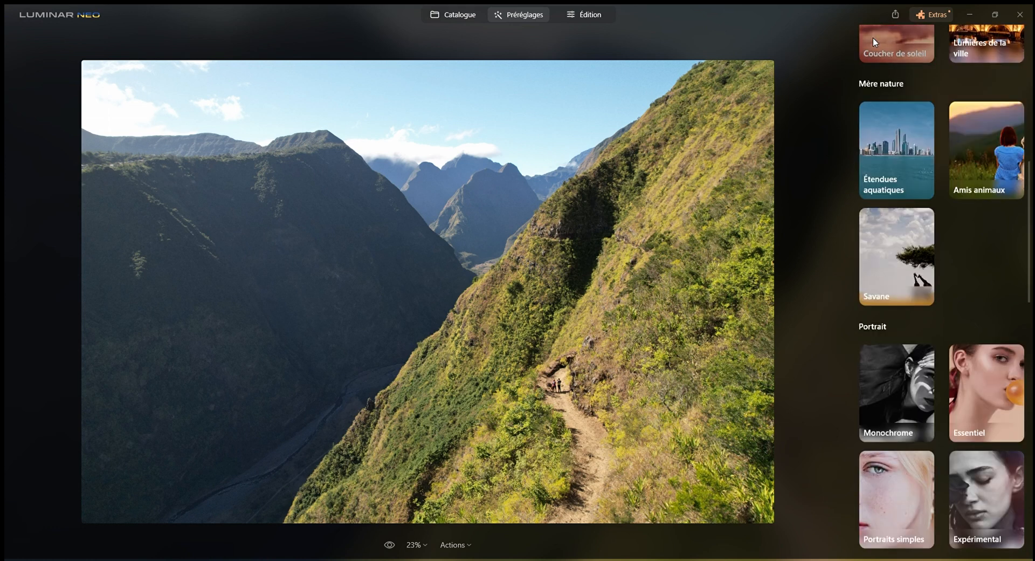
{"action": "scroll", "coordinate": [898, 175], "scroll_direction": "up", "scroll_amount": 8}
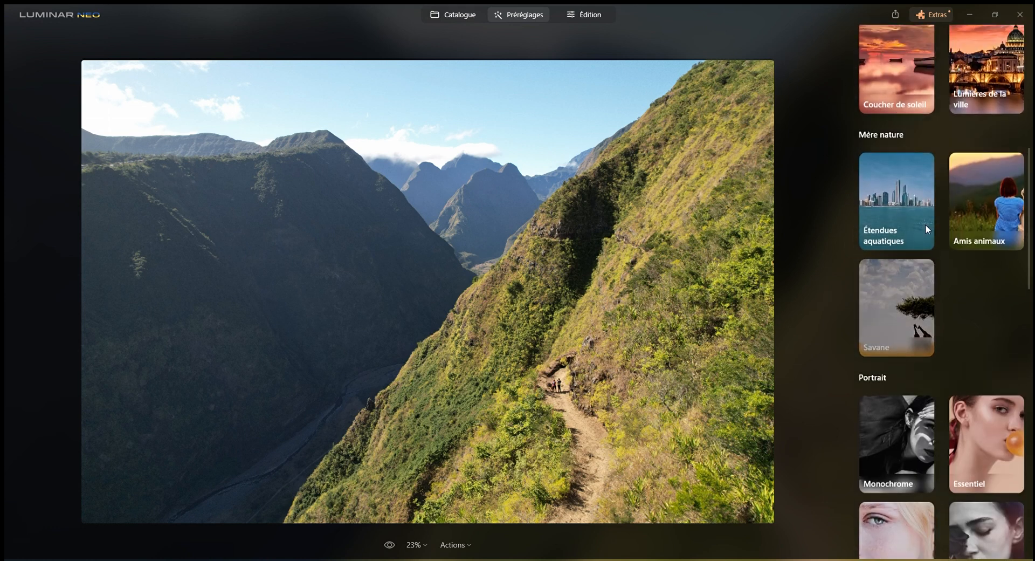
{"action": "scroll", "coordinate": [925, 224], "scroll_direction": "up", "scroll_amount": 2}
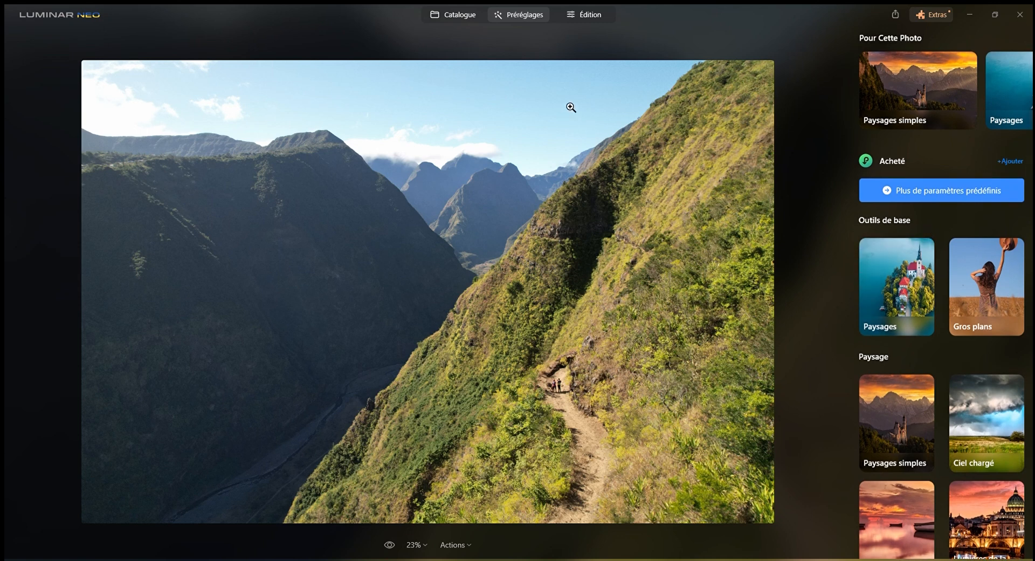
Open the photo for editing and set Accent AI to 90 in the Amélioration AI tool
{"action": "left_click", "coordinate": [575, 19]}
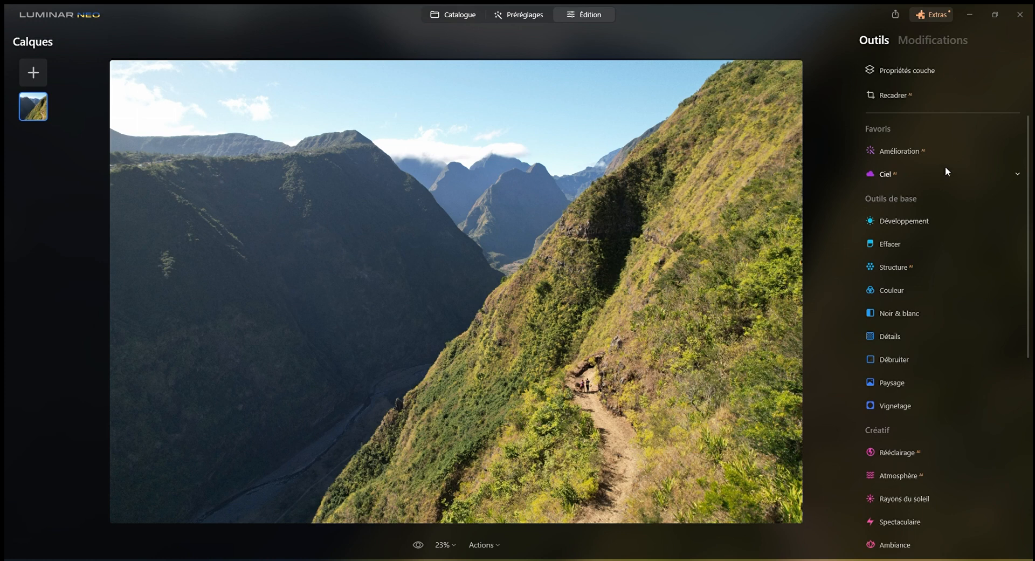
{"action": "scroll", "coordinate": [952, 208], "scroll_direction": "down", "scroll_amount": 5}
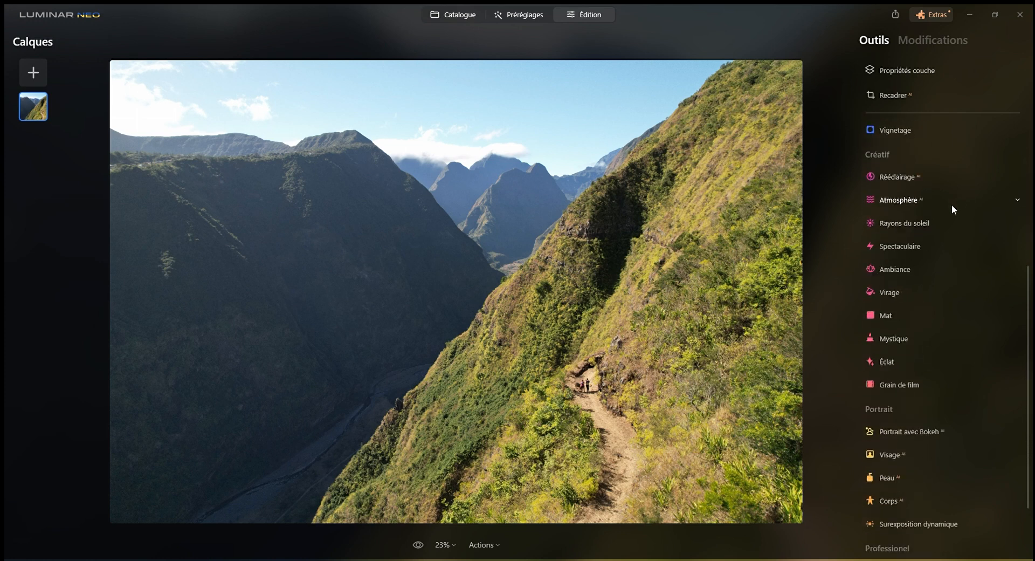
{"action": "scroll", "coordinate": [951, 274], "scroll_direction": "up", "scroll_amount": 7}
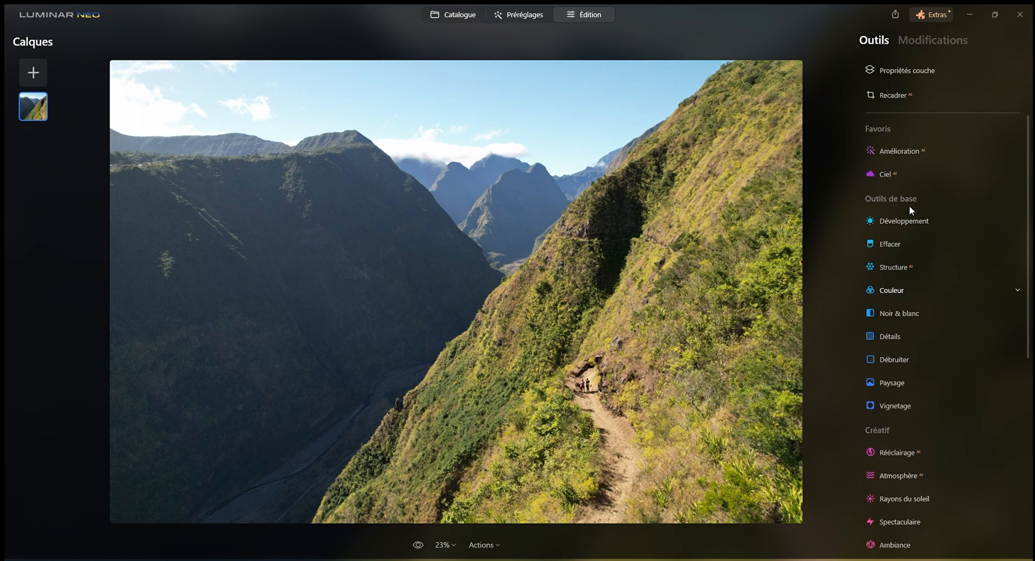
{"action": "left_click", "coordinate": [891, 151]}
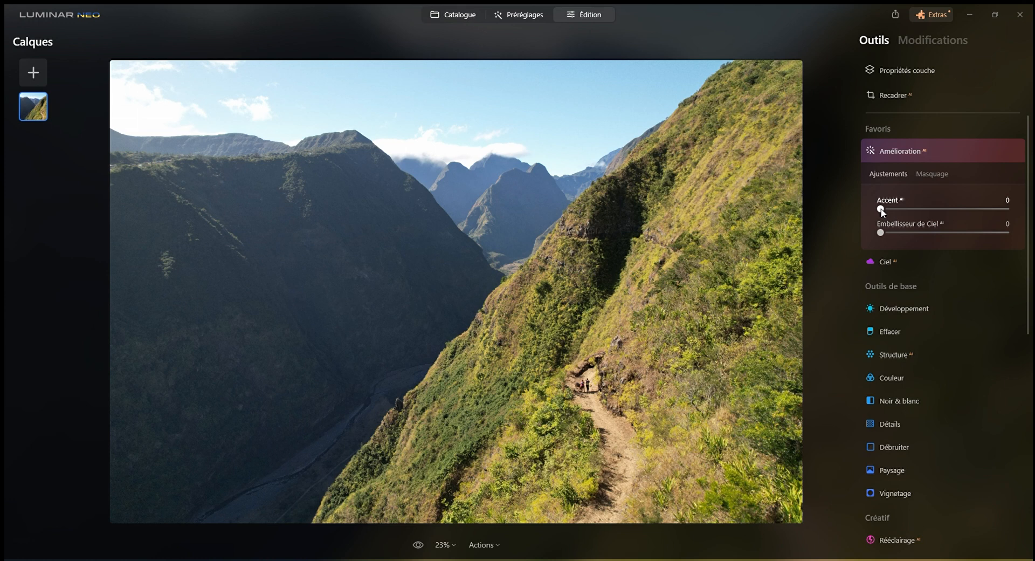
{"action": "left_click_drag", "start_coordinate": [881, 209], "coordinate": [995, 210]}
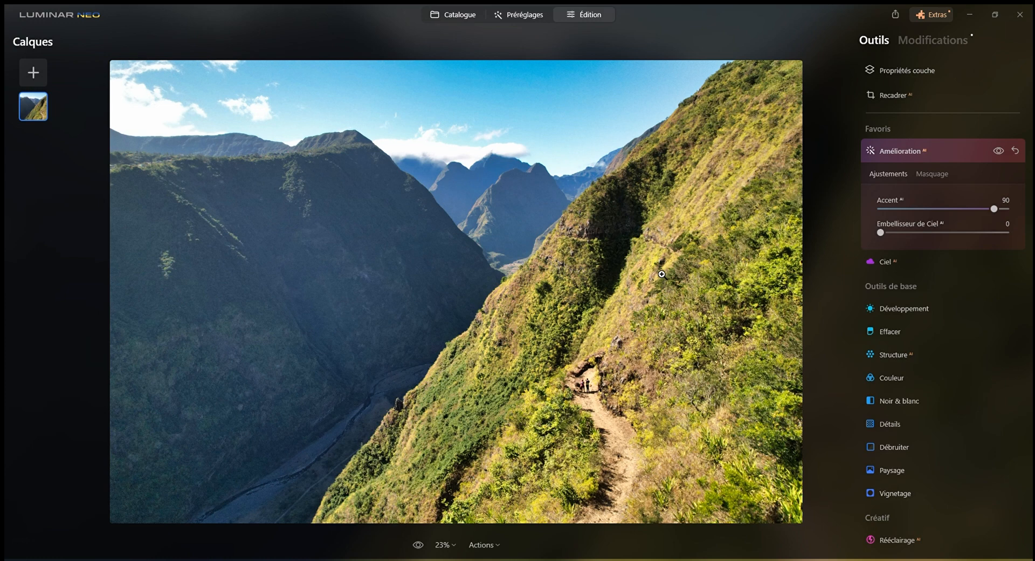
Compare the photo repeatedly with and without the Amélioration AI adjustment, examining the sky, the shadowed valley and the slope
{"action": "left_click", "coordinate": [998, 151]}
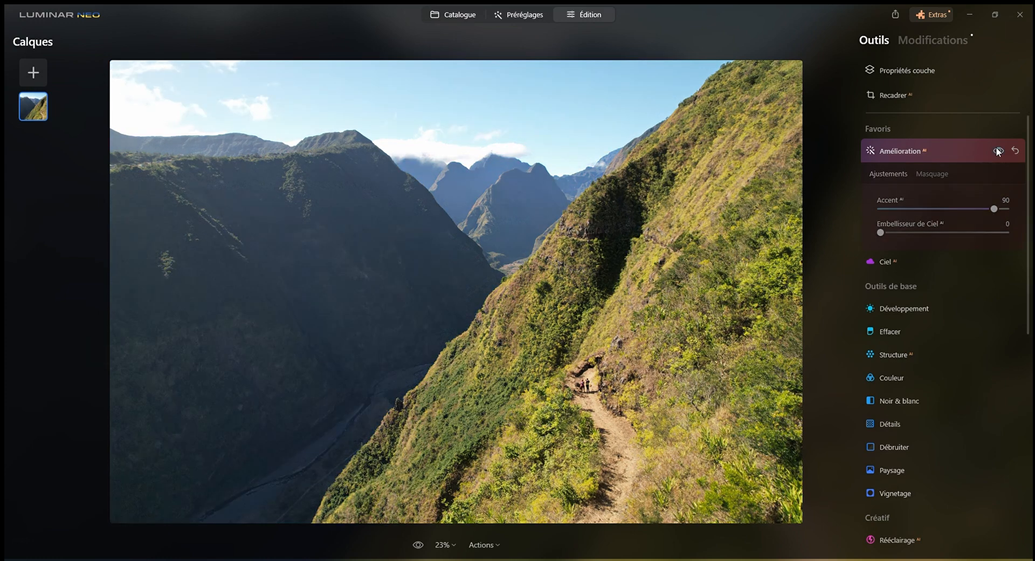
{"action": "left_click", "coordinate": [998, 150]}
{"action": "left_click", "coordinate": [998, 150]}
{"action": "left_click", "coordinate": [998, 150]}
{"action": "left_click", "coordinate": [998, 150]}
{"action": "left_click", "coordinate": [998, 151]}
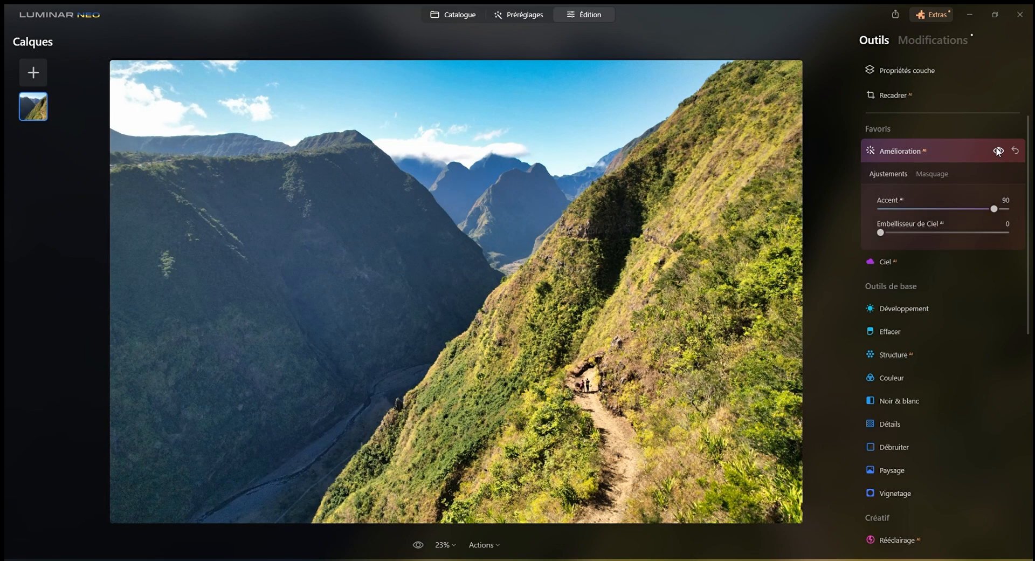
{"action": "left_click", "coordinate": [998, 150]}
{"action": "left_click", "coordinate": [998, 150]}
{"action": "left_click", "coordinate": [998, 151]}
{"action": "left_click", "coordinate": [997, 150]}
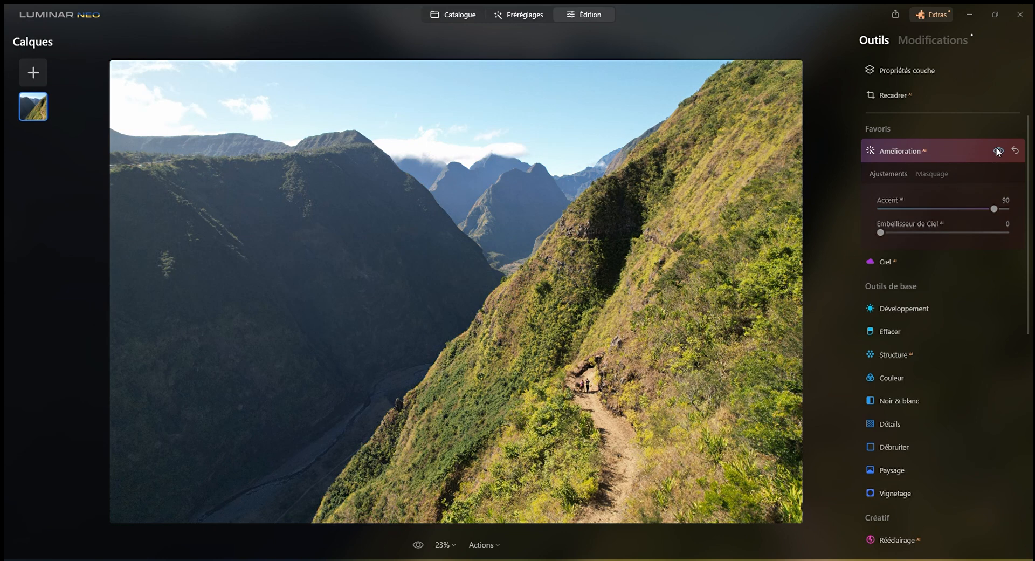
{"action": "left_click", "coordinate": [998, 150]}
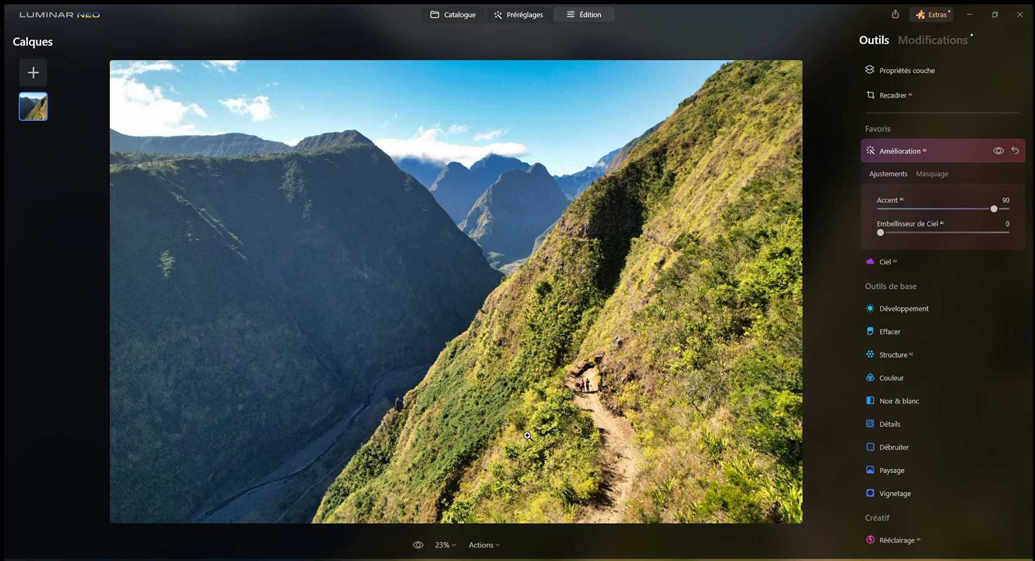
{"action": "left_click", "coordinate": [999, 154]}
{"action": "left_click", "coordinate": [1000, 154]}
{"action": "left_click", "coordinate": [1000, 154]}
{"action": "left_click", "coordinate": [999, 150]}
{"action": "left_click", "coordinate": [999, 151]}
{"action": "left_click", "coordinate": [999, 151]}
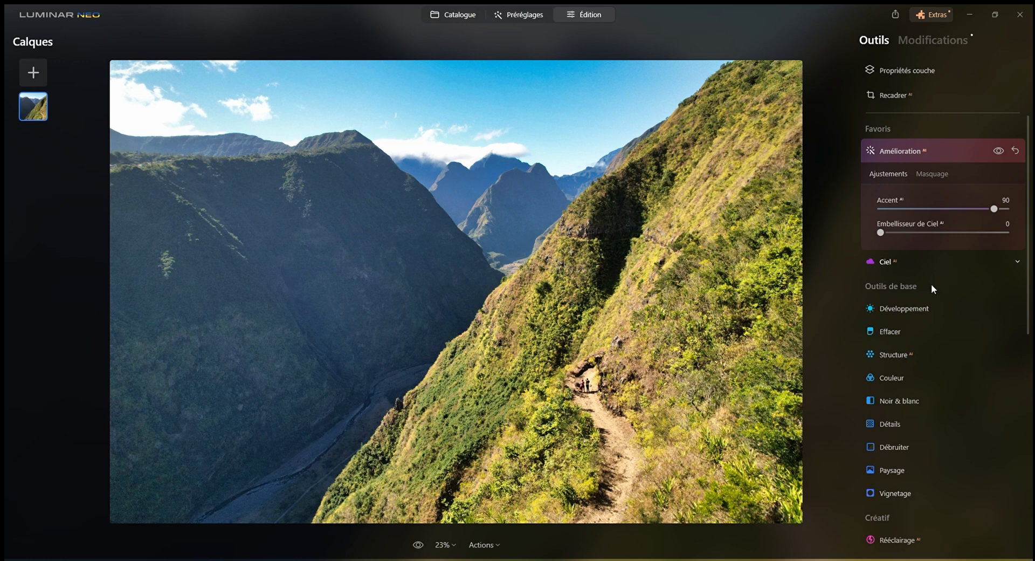
Set Embellisseur de Ciel AI to 19 and compare the photo with and without the Amélioration AI adjustment
{"action": "left_click_drag", "start_coordinate": [884, 231], "coordinate": [905, 238]}
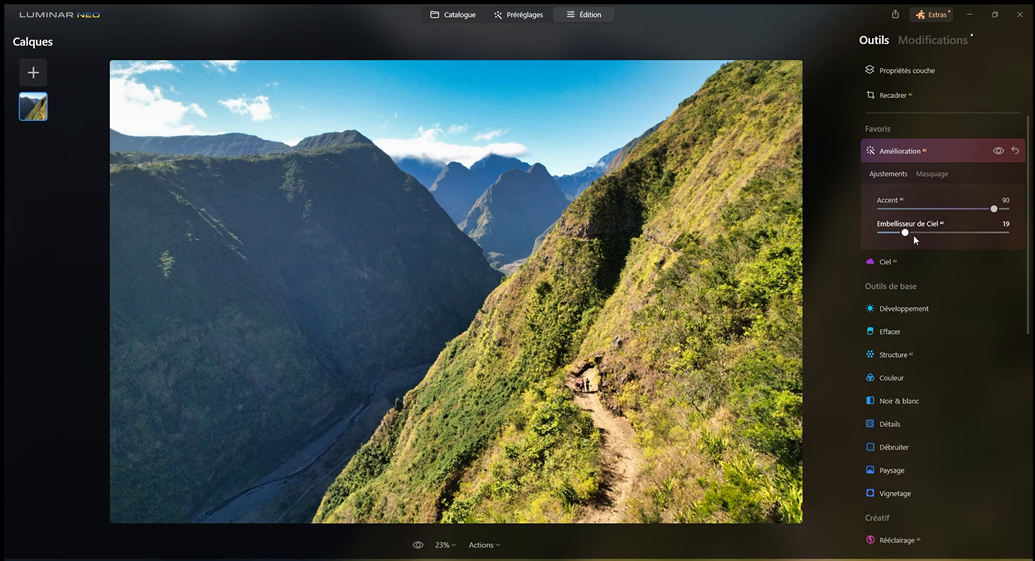
{"action": "left_click", "coordinate": [998, 151]}
{"action": "left_click", "coordinate": [999, 152]}
{"action": "left_click", "coordinate": [998, 152]}
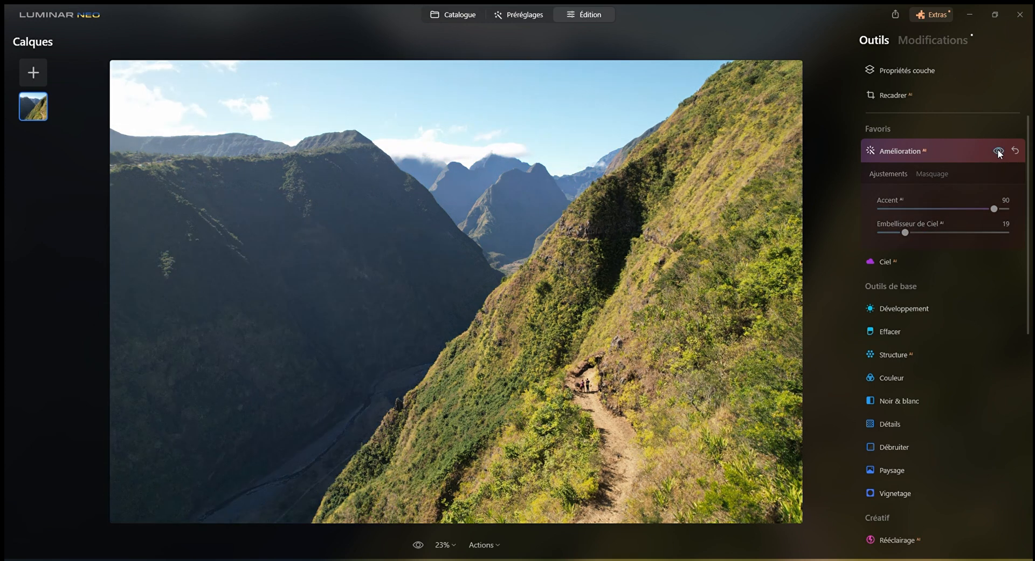
{"action": "left_click", "coordinate": [998, 151]}
{"action": "left_click", "coordinate": [998, 152]}
{"action": "left_click", "coordinate": [998, 152]}
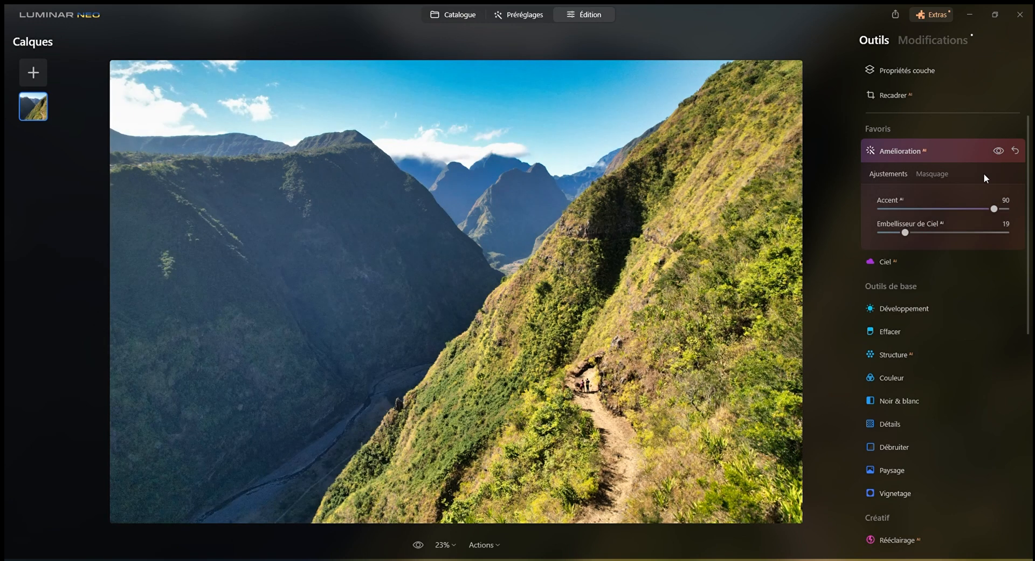
{"action": "left_click", "coordinate": [887, 261]}
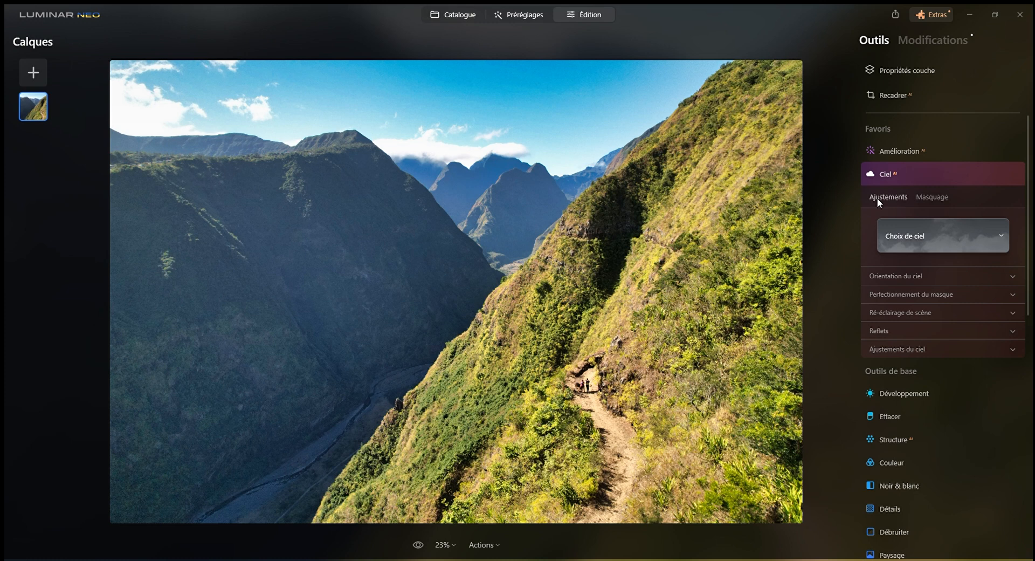
{"action": "left_click", "coordinate": [889, 177]}
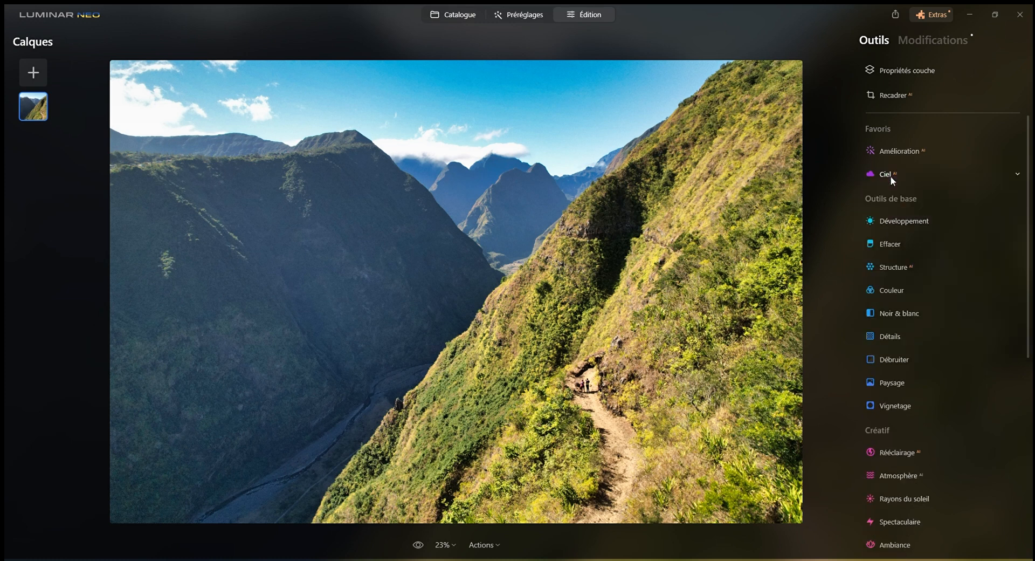
Set Contraste intelligent to 35 and Noirs to -24 in the Développement tool, leaving Exposition at 0
{"action": "left_click", "coordinate": [890, 218]}
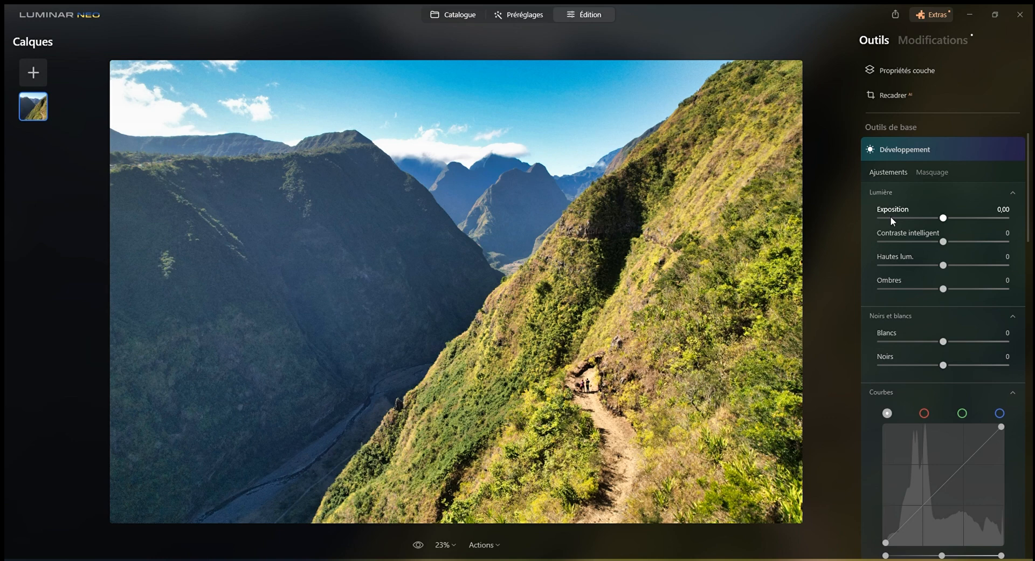
{"action": "left_click_drag", "start_coordinate": [943, 218], "coordinate": [966, 245]}
{"action": "double_click", "coordinate": [960, 218]}
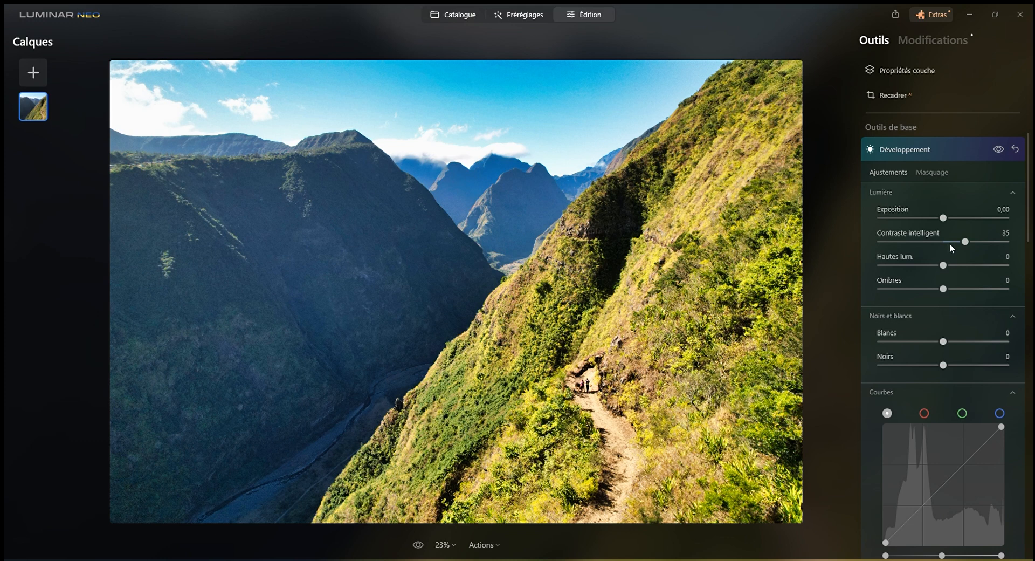
{"action": "scroll", "coordinate": [944, 259], "scroll_direction": "up", "scroll_amount": 2}
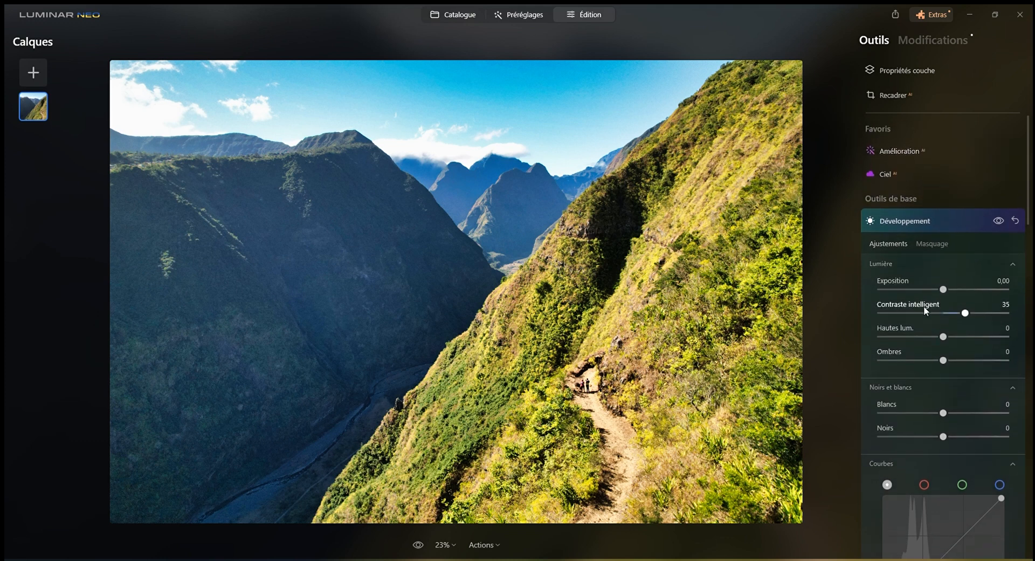
{"action": "scroll", "coordinate": [914, 287], "scroll_direction": "down", "scroll_amount": 1}
{"action": "scroll", "coordinate": [914, 290], "scroll_direction": "down", "scroll_amount": 2}
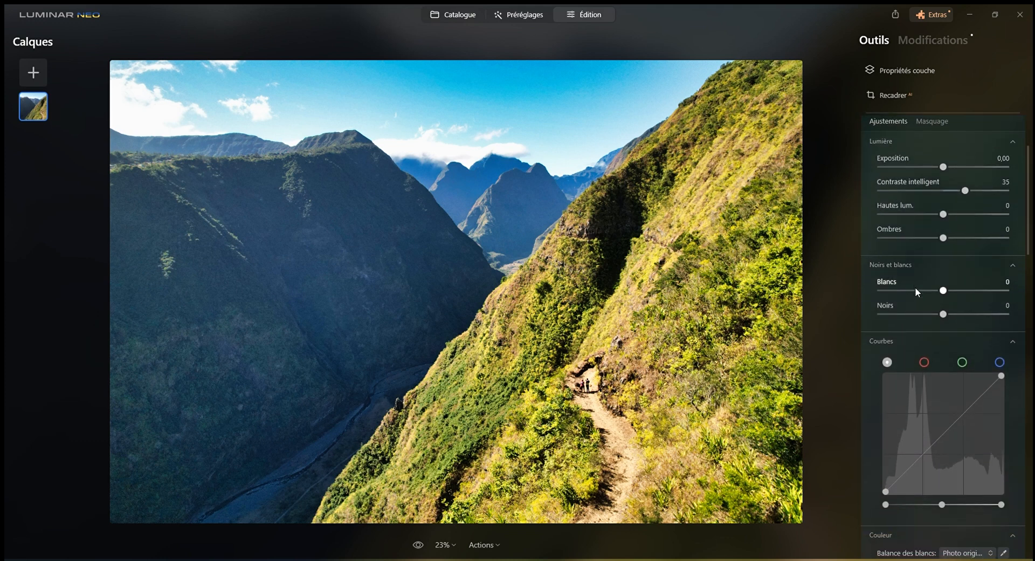
{"action": "scroll", "coordinate": [914, 221], "scroll_direction": "down", "scroll_amount": 2}
{"action": "left_click_drag", "start_coordinate": [943, 220], "coordinate": [928, 243]}
{"action": "double_click", "coordinate": [920, 221]}
{"action": "scroll", "coordinate": [927, 241], "scroll_direction": "up", "scroll_amount": 5}
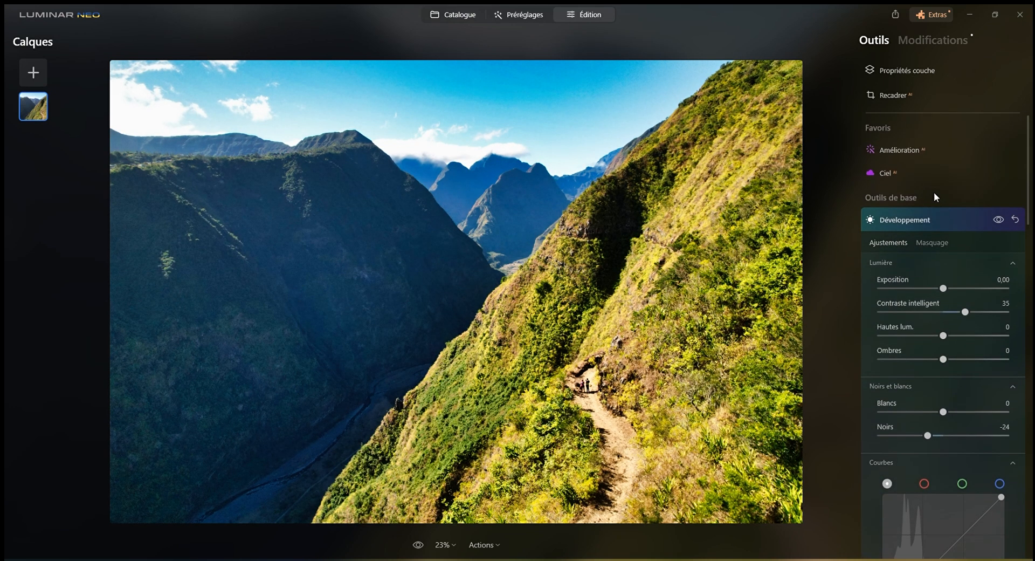
Reopen the applied Amélioration AI edit among the modifications, set its Accent AI to 52 and return to the tools
{"action": "left_click", "coordinate": [920, 149]}
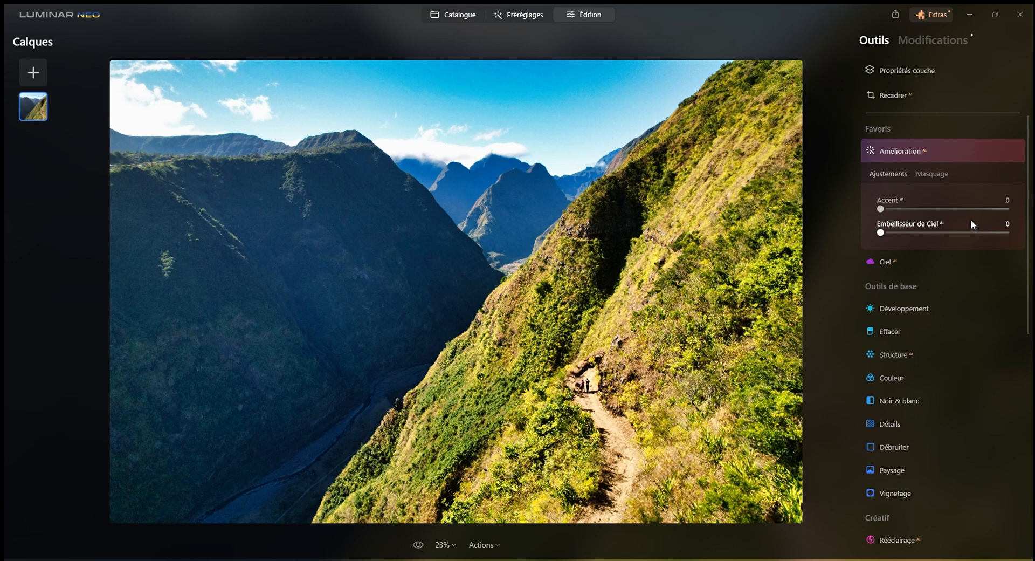
{"action": "left_click", "coordinate": [933, 40]}
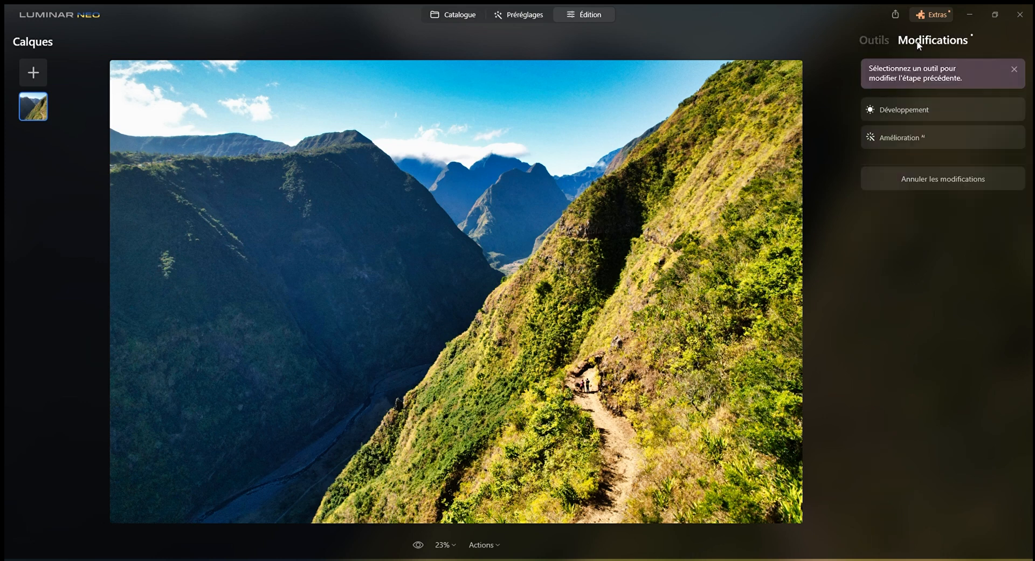
{"action": "left_click", "coordinate": [904, 109]}
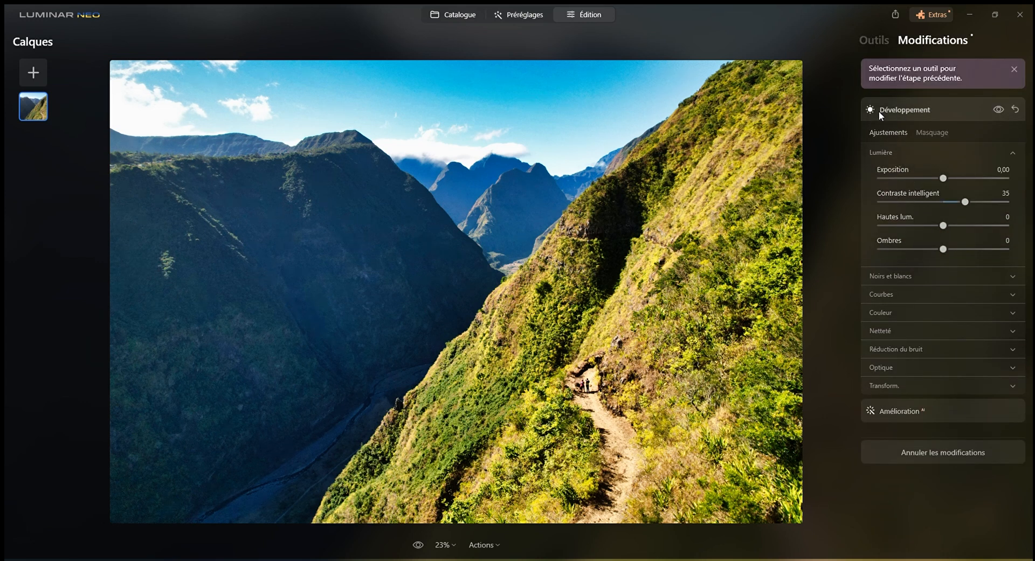
{"action": "left_click", "coordinate": [918, 409]}
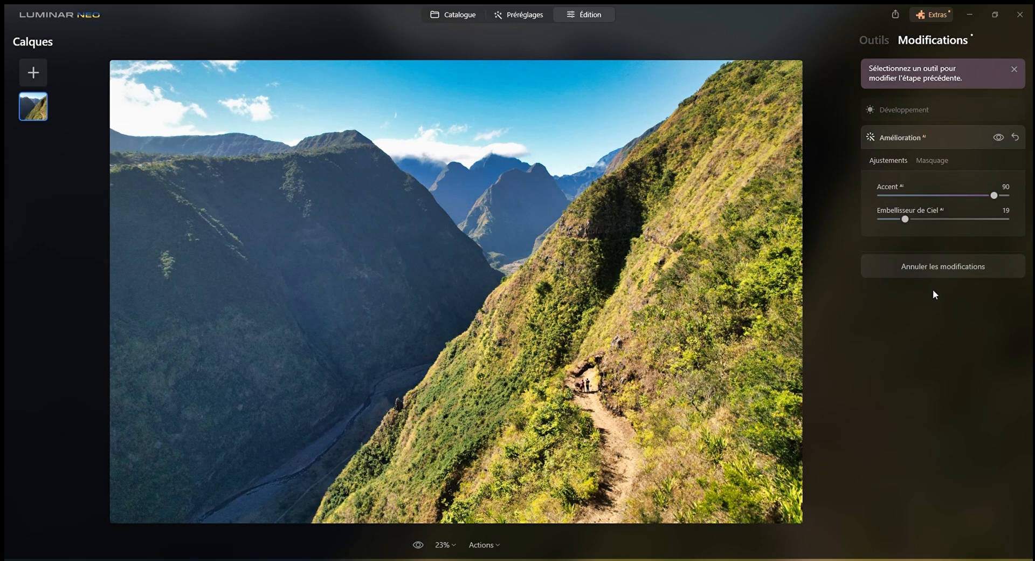
{"action": "left_click_drag", "start_coordinate": [994, 195], "coordinate": [945, 198]}
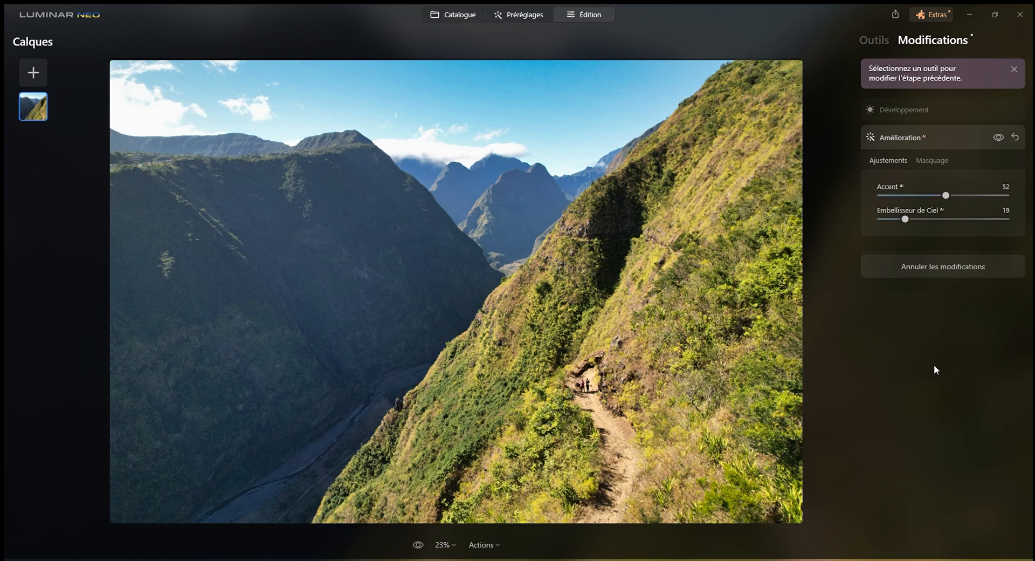
{"action": "left_click", "coordinate": [868, 41]}
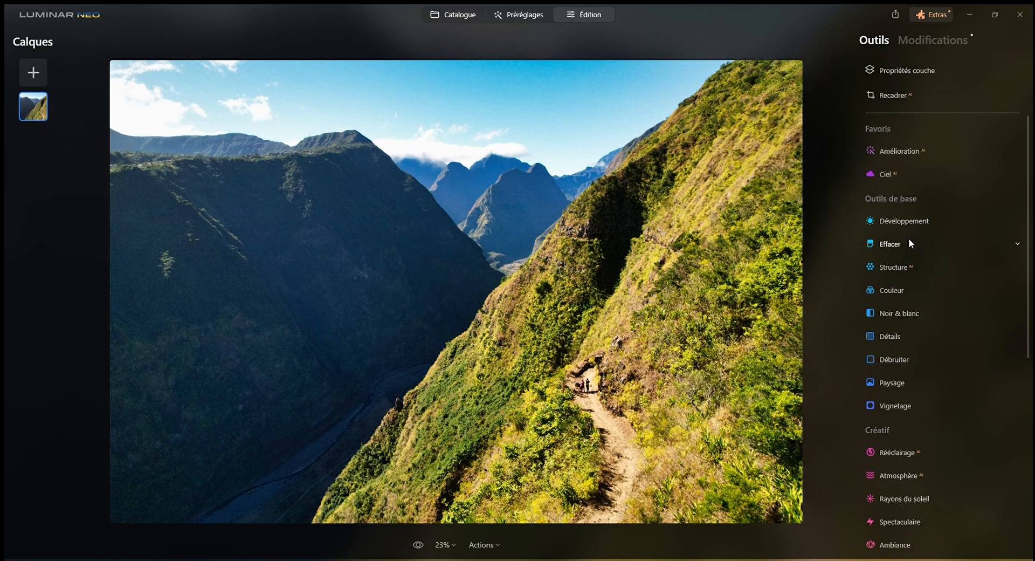
Add a second Développement adjustment with Saturation at -8, Vibrance at 19 and Plus net sharpening at 15
{"action": "left_click", "coordinate": [917, 221]}
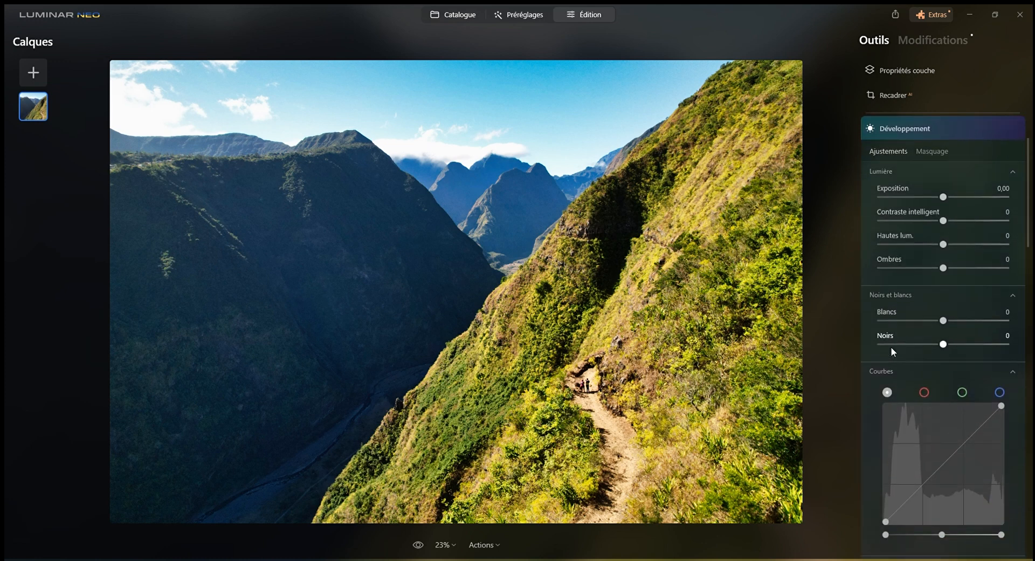
{"action": "scroll", "coordinate": [890, 346], "scroll_direction": "down", "scroll_amount": 8}
{"action": "scroll", "coordinate": [907, 335], "scroll_direction": "down", "scroll_amount": 1}
{"action": "mouse_move", "coordinate": [943, 178]}
{"action": "left_mouse_down"}
{"action": "mouse_move", "coordinate": [957, 179]}
{"action": "mouse_move", "coordinate": [938, 184]}
{"action": "left_mouse_up"}
{"action": "double_click", "coordinate": [938, 181]}
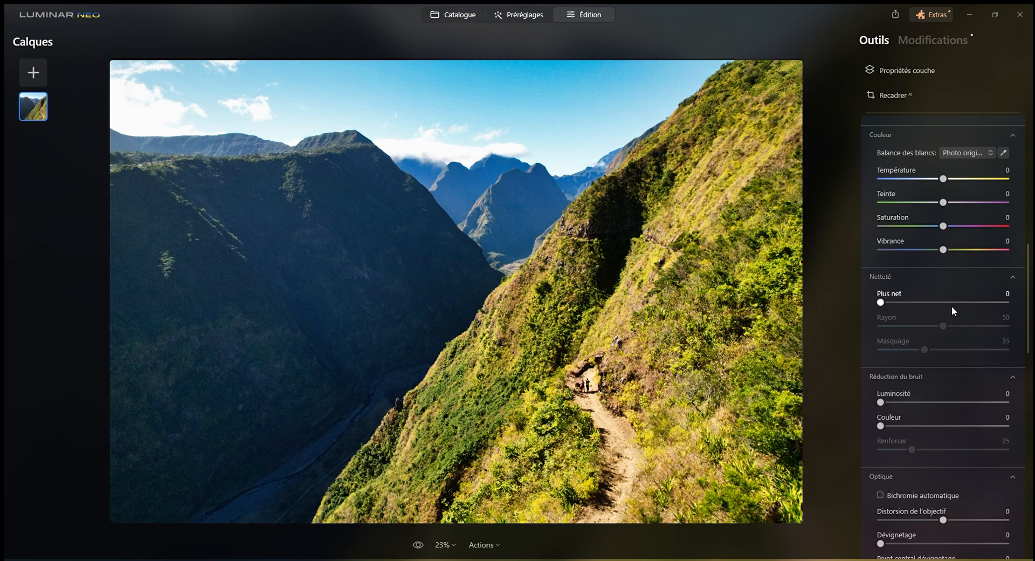
{"action": "left_click_drag", "start_coordinate": [943, 226], "coordinate": [953, 227]}
{"action": "left_click_drag", "start_coordinate": [937, 228], "coordinate": [952, 257]}
{"action": "scroll", "coordinate": [905, 334], "scroll_direction": "down", "scroll_amount": 2}
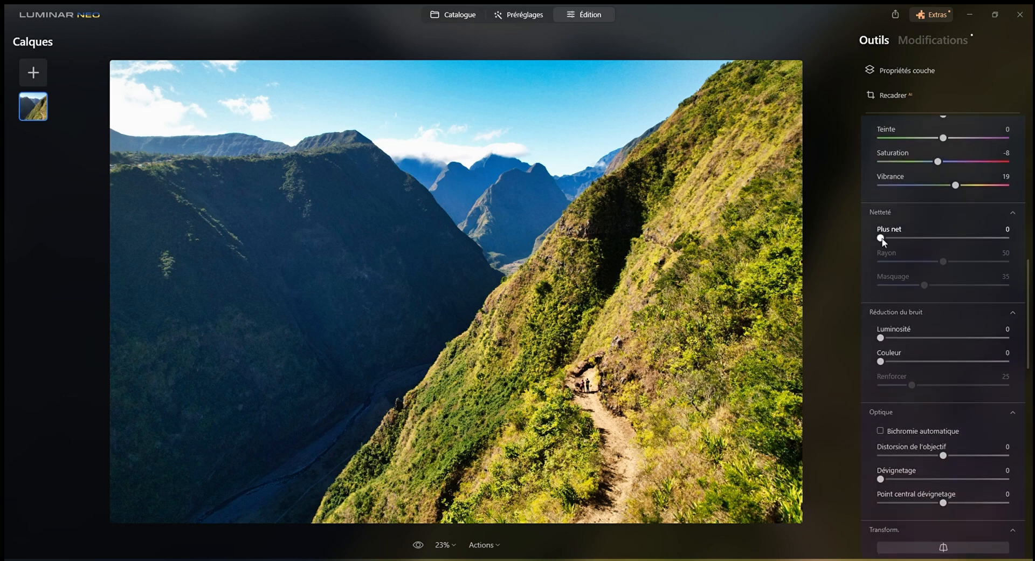
{"action": "left_click_drag", "start_coordinate": [882, 240], "coordinate": [901, 240]}
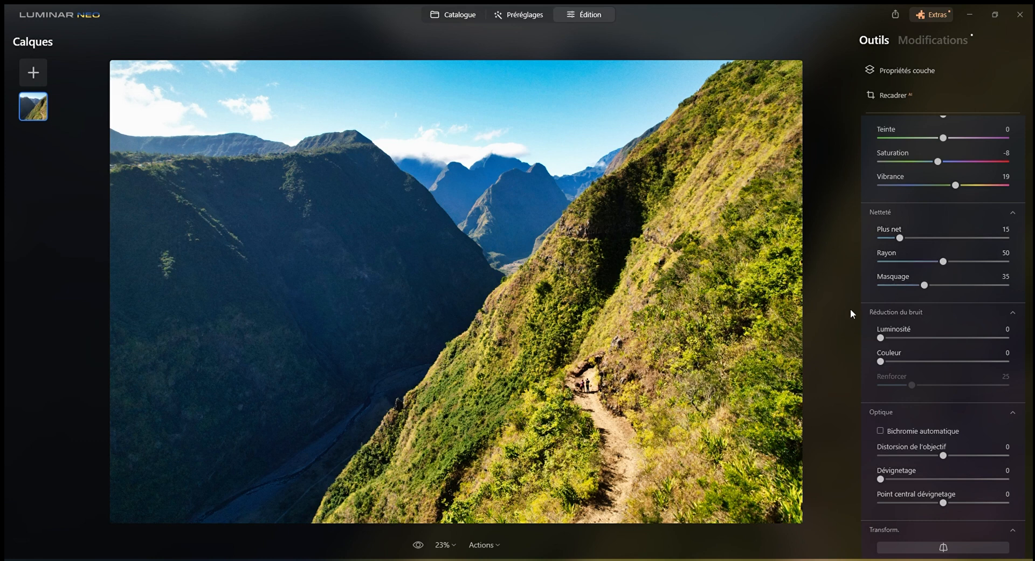
Try the Vertical perspective correction of the Développement tool in both directions and reset it to 0
{"action": "scroll", "coordinate": [913, 308], "scroll_direction": "down", "scroll_amount": 2}
{"action": "scroll", "coordinate": [914, 309], "scroll_direction": "up", "scroll_amount": 2}
{"action": "scroll", "coordinate": [921, 344], "scroll_direction": "down", "scroll_amount": 3}
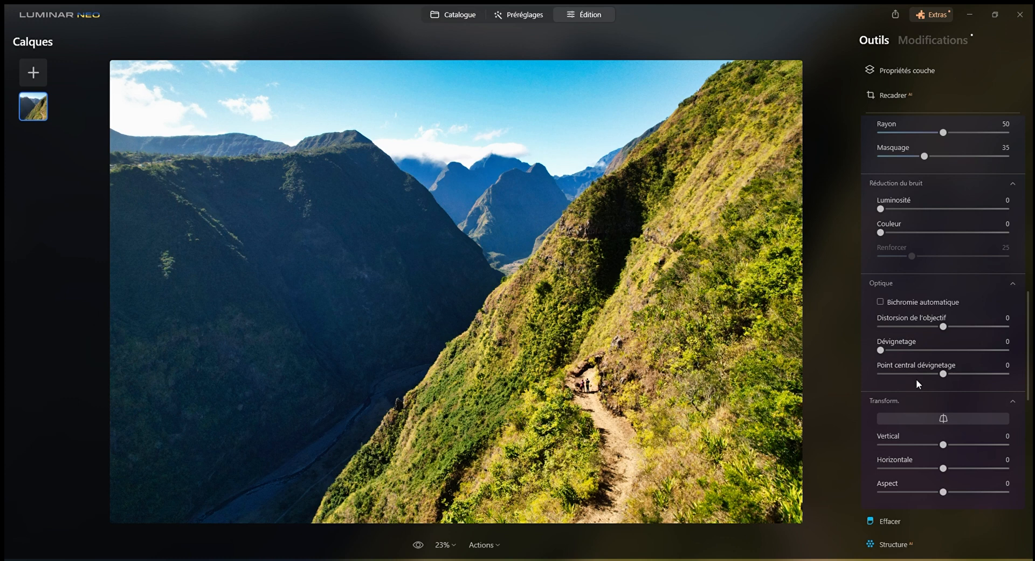
{"action": "scroll", "coordinate": [916, 378], "scroll_direction": "down", "scroll_amount": 3}
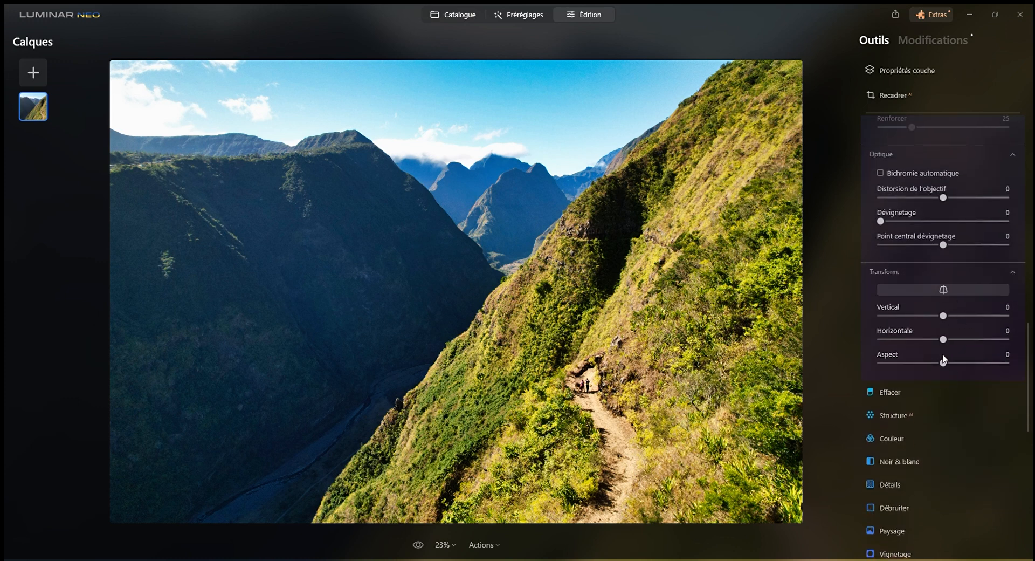
{"action": "left_click_drag", "start_coordinate": [945, 317], "coordinate": [969, 318]}
{"action": "left_click_drag", "start_coordinate": [969, 318], "coordinate": [919, 316]}
{"action": "double_click", "coordinate": [962, 313]}
{"action": "scroll", "coordinate": [943, 371], "scroll_direction": "down", "scroll_amount": 10}
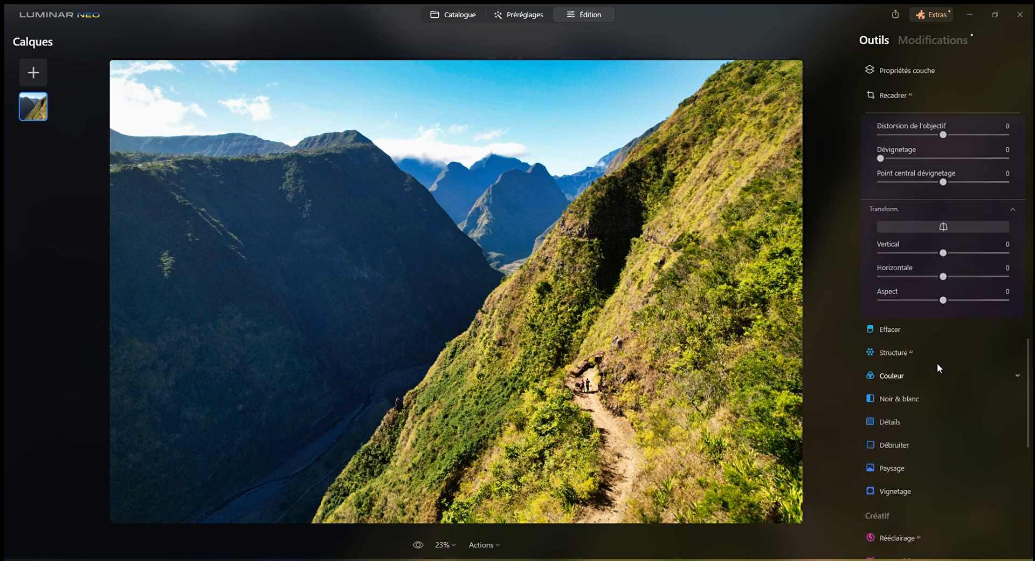
Erase the hikers on the mountain path using the Effacer tool with a brush size of 38
{"action": "scroll", "coordinate": [906, 325], "scroll_direction": "up", "scroll_amount": 8}
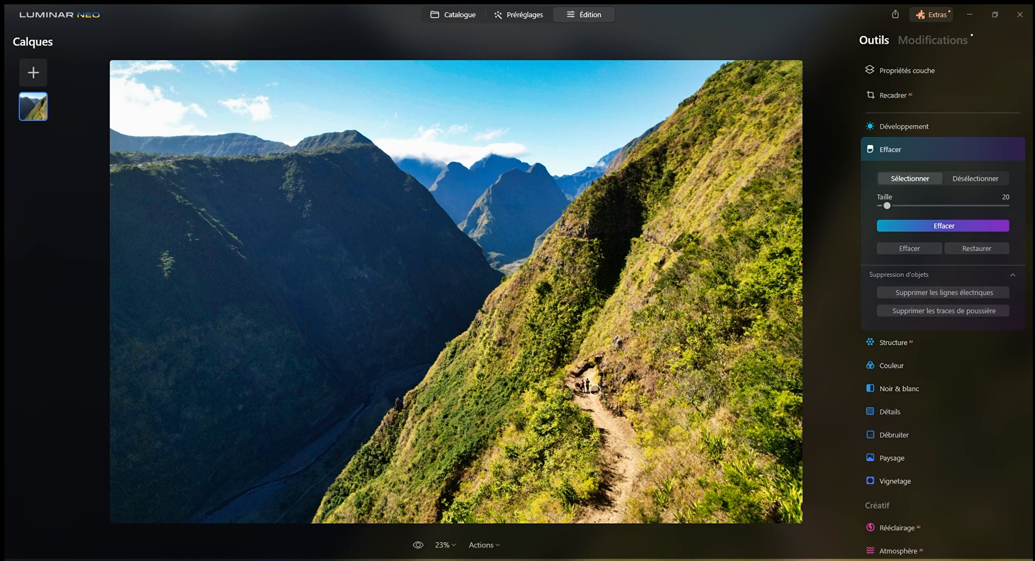
{"action": "left_click_drag", "start_coordinate": [886, 205], "coordinate": [898, 205]}
{"action": "left_click", "coordinate": [585, 386]}
{"action": "left_click", "coordinate": [932, 228]}
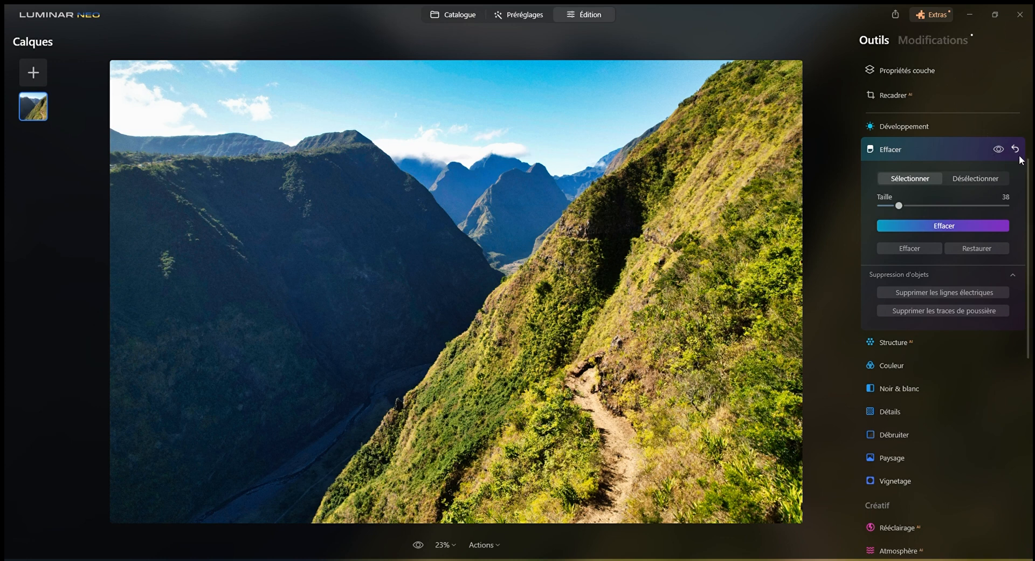
Delete the Effacer edit from the photo's modifications and return to the tools
{"action": "left_click", "coordinate": [933, 42]}
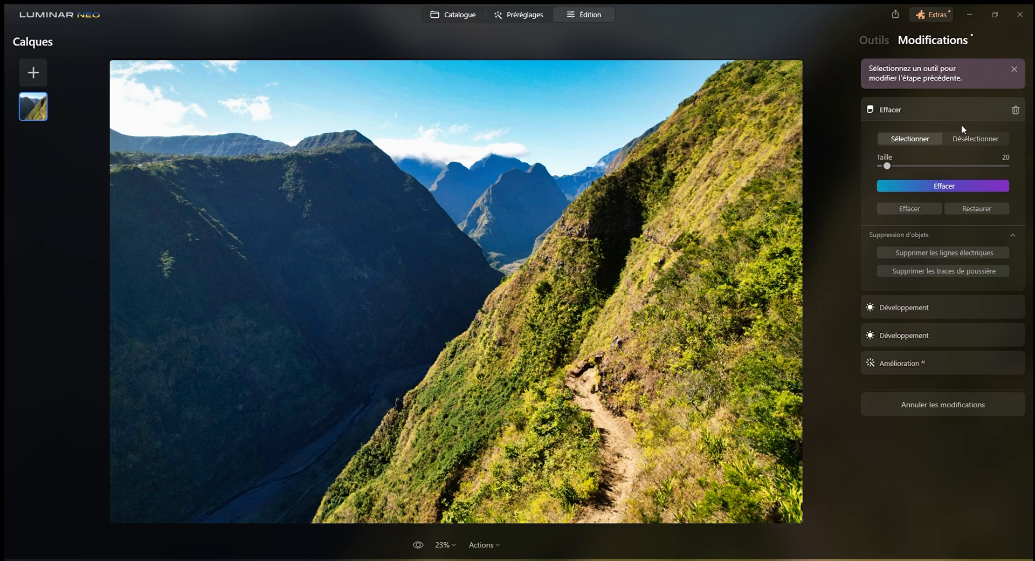
{"action": "left_click", "coordinate": [1016, 111]}
{"action": "left_click", "coordinate": [872, 43]}
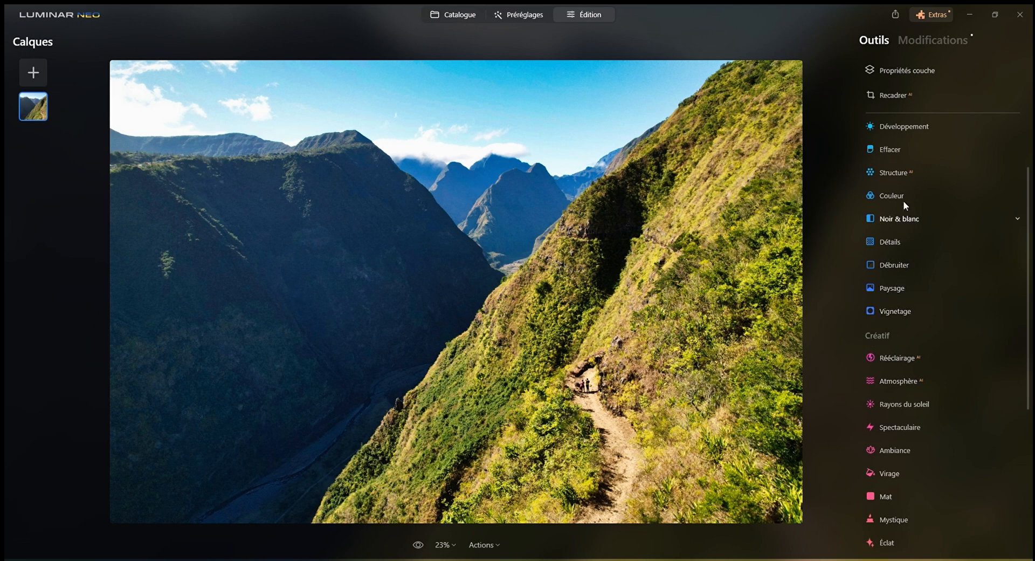
Try Structure AI on the whole photo with Quantité at 76 and at -71, and reset it to 0
{"action": "left_click", "coordinate": [912, 173]}
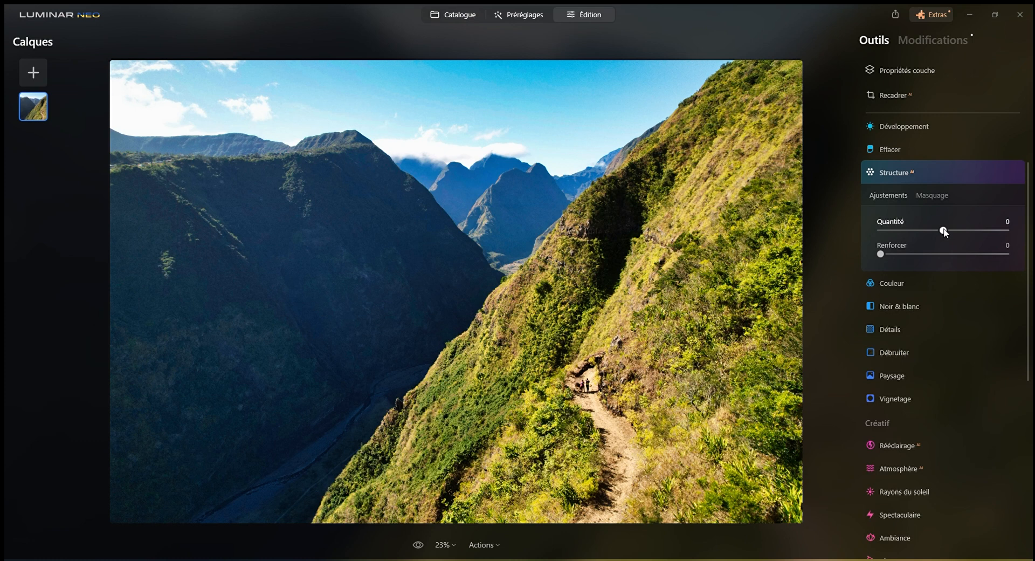
{"action": "left_click_drag", "start_coordinate": [943, 232], "coordinate": [984, 238]}
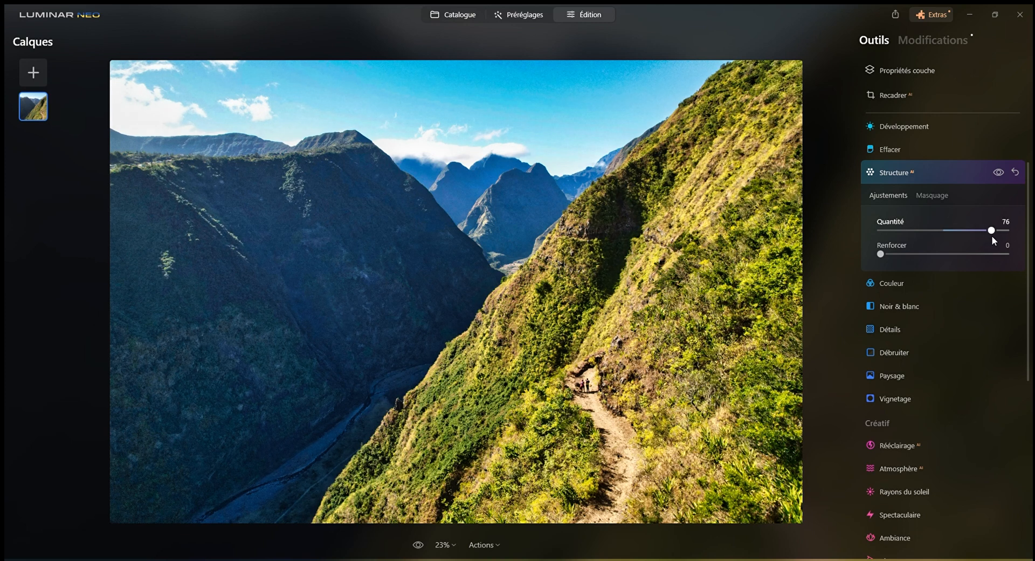
{"action": "left_click_drag", "start_coordinate": [961, 236], "coordinate": [900, 240]}
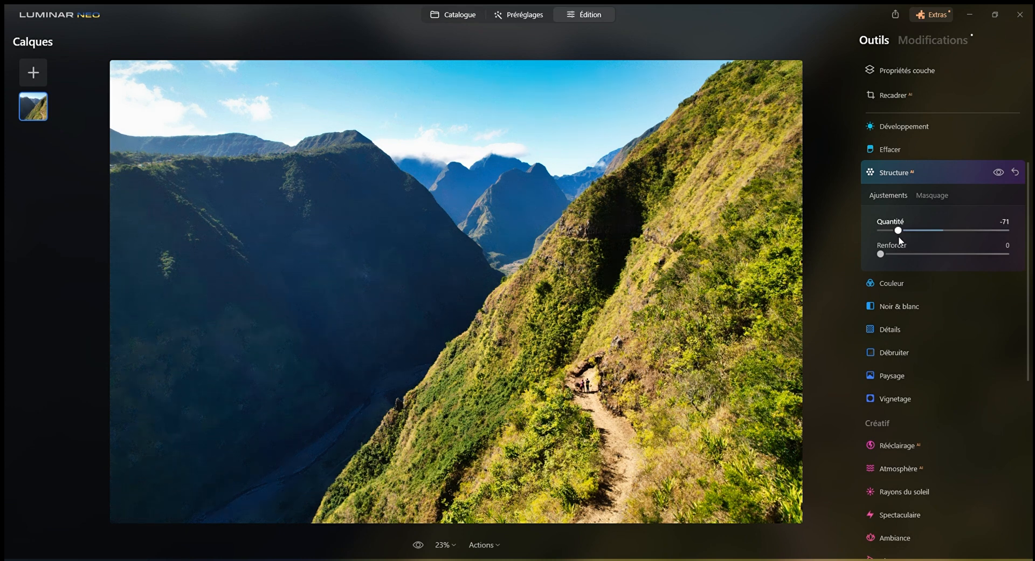
{"action": "left_click_drag", "start_coordinate": [899, 240], "coordinate": [900, 240]}
{"action": "double_click", "coordinate": [899, 238]}
Mask Structure AI with a diagonal linear gradient over the sunlit slope and set Quantité to 52
{"action": "left_click", "coordinate": [932, 195]}
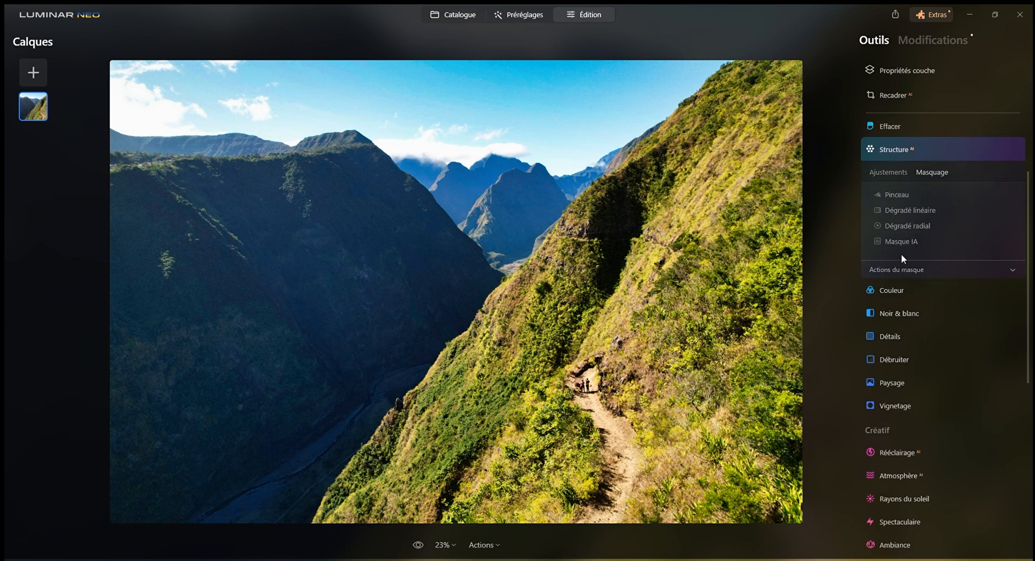
{"action": "left_click", "coordinate": [915, 211]}
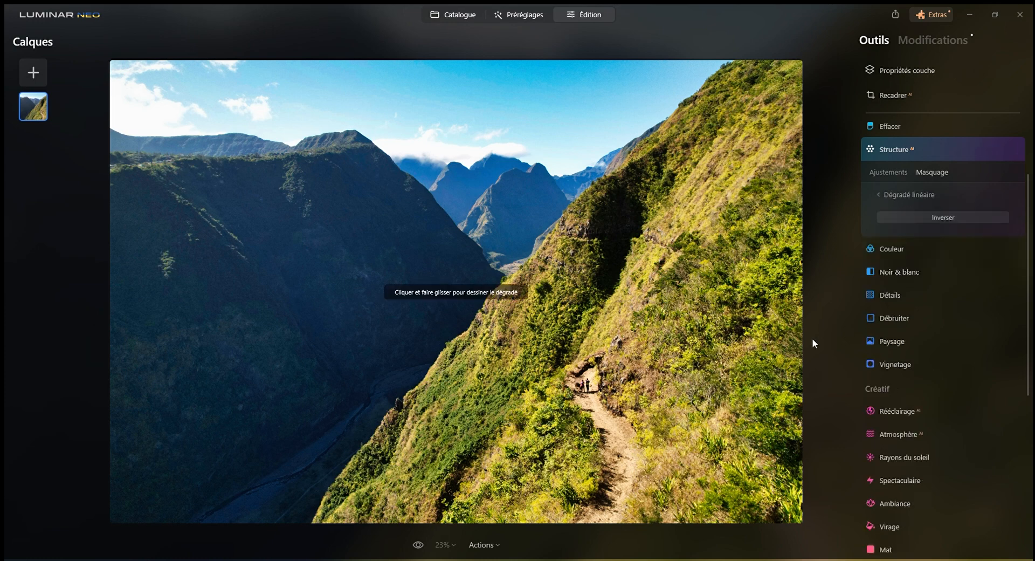
{"action": "left_click_drag", "start_coordinate": [690, 419], "coordinate": [461, 190]}
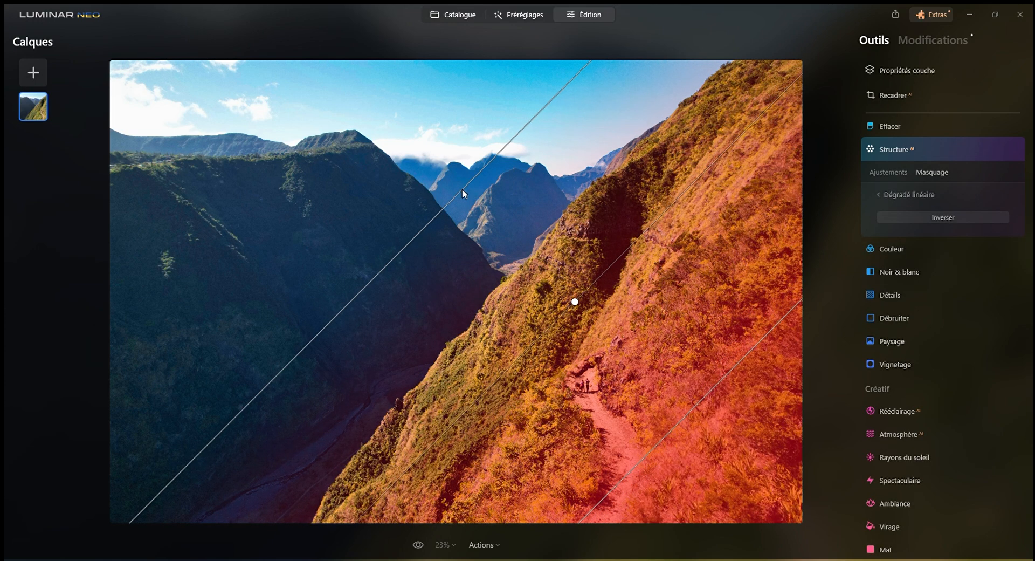
{"action": "left_click", "coordinate": [889, 172]}
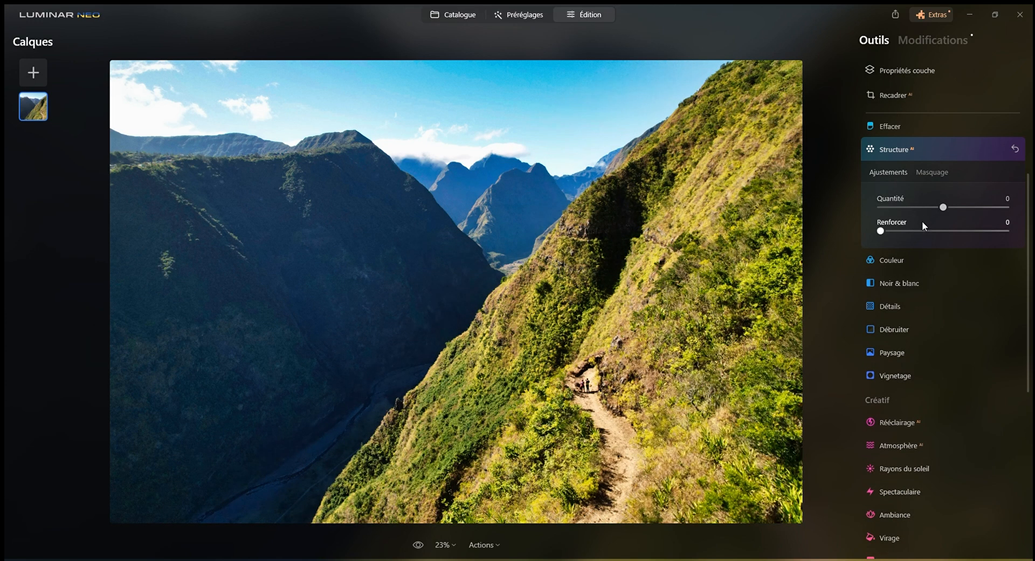
{"action": "left_click_drag", "start_coordinate": [945, 208], "coordinate": [987, 216]}
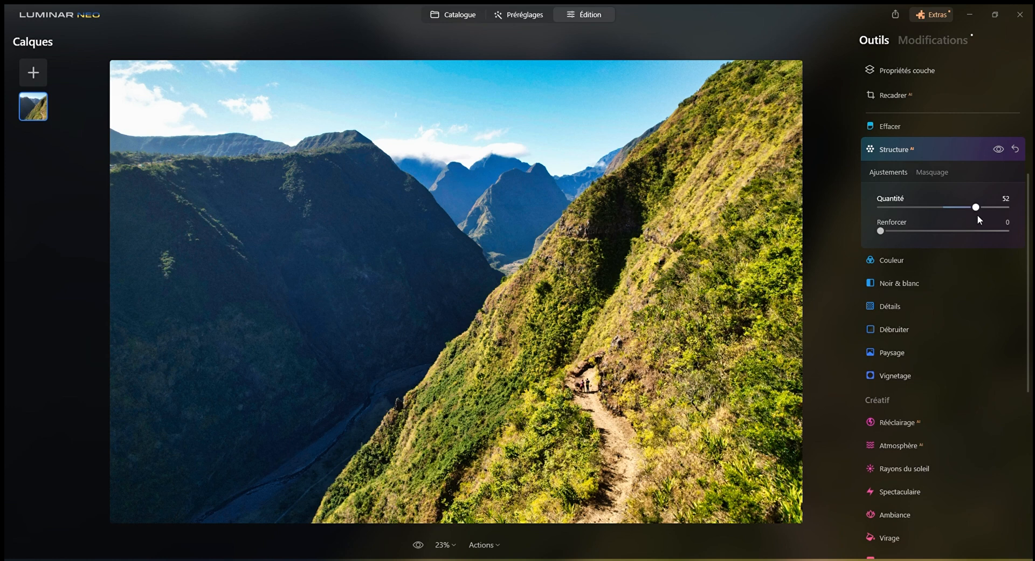
Compare the masked Structure AI with Quantité at -86 and at 55, and ease it back slightly from 55
{"action": "left_click_drag", "start_coordinate": [969, 216], "coordinate": [890, 213]}
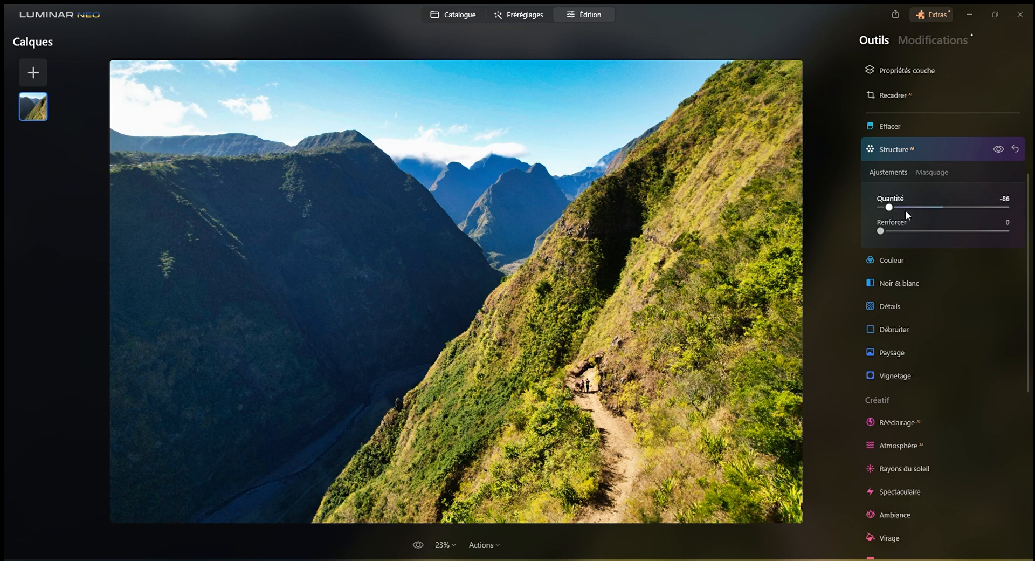
{"action": "left_click", "coordinate": [978, 208]}
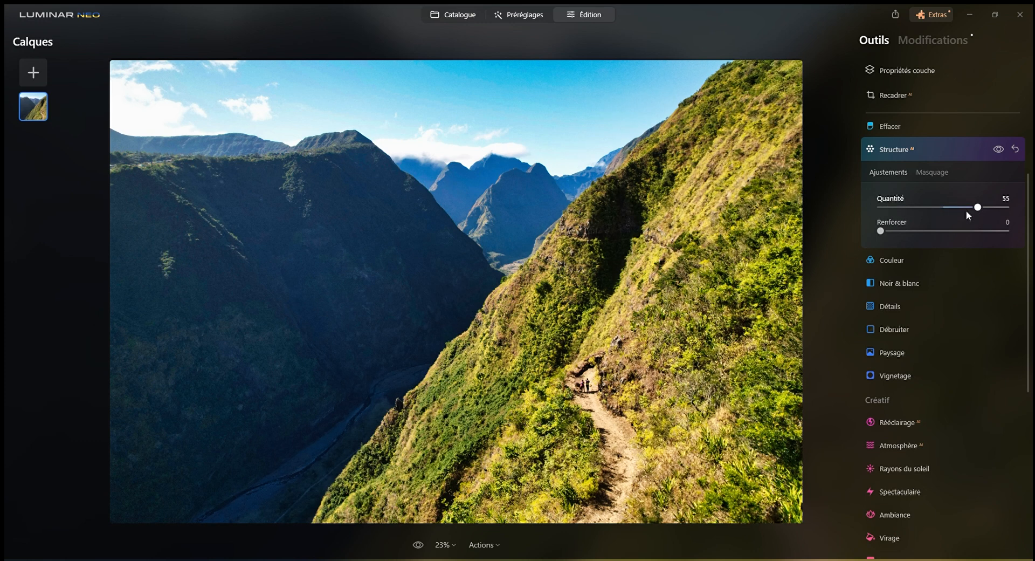
{"action": "left_click", "coordinate": [965, 208]}
Reduce the HSL saturation of the Couleur tool to -13 for Jaune and -15 for Vert
{"action": "left_click", "coordinate": [917, 263]}
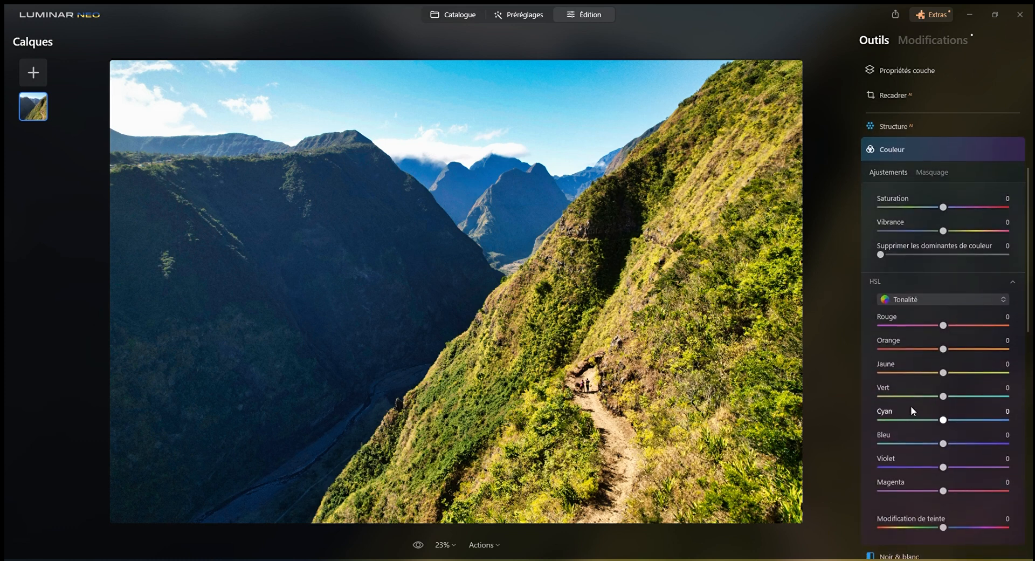
{"action": "scroll", "coordinate": [911, 405], "scroll_direction": "down", "scroll_amount": 2}
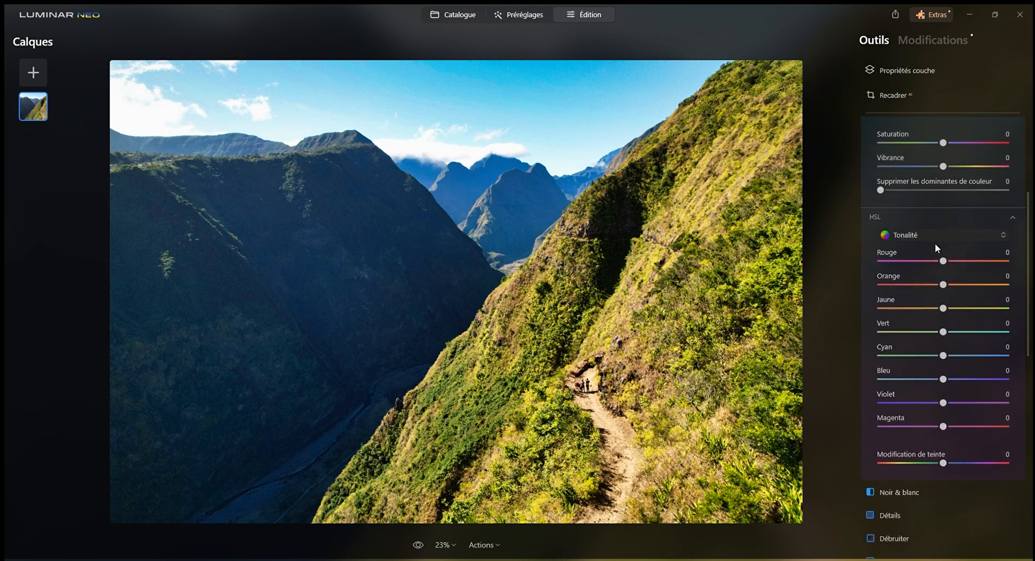
{"action": "left_click", "coordinate": [934, 271]}
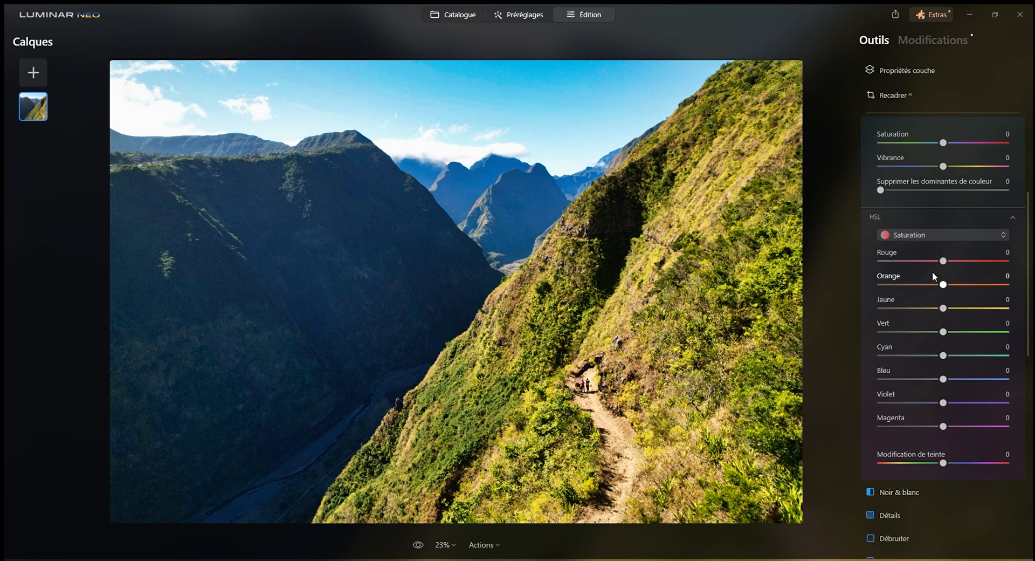
{"action": "left_click_drag", "start_coordinate": [945, 307], "coordinate": [937, 310]}
{"action": "left_click_drag", "start_coordinate": [943, 332], "coordinate": [933, 334]}
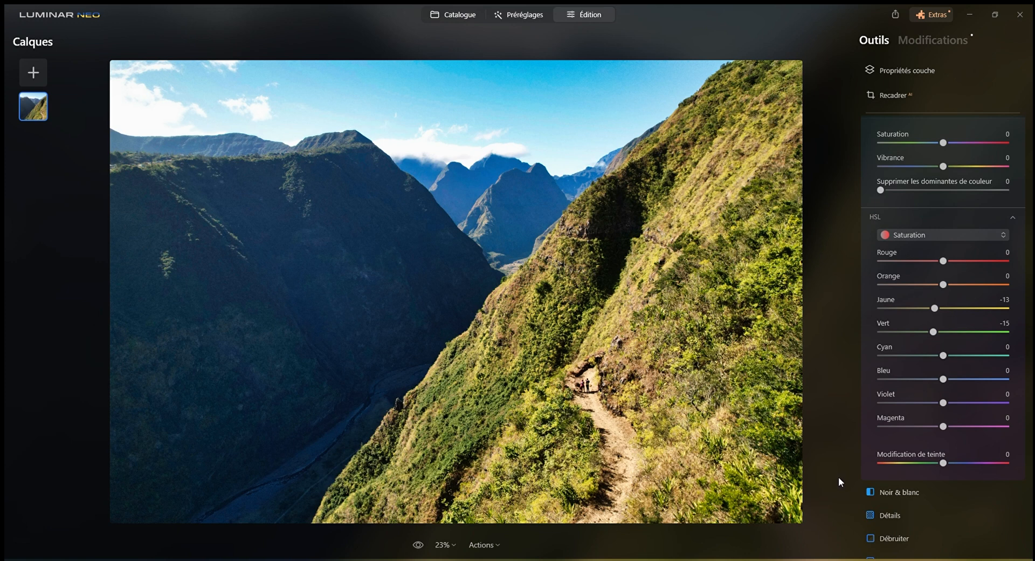
Try the Détails tool with Détails fins at 100 on the whole photo, and reset it to 0
{"action": "scroll", "coordinate": [962, 426], "scroll_direction": "down", "scroll_amount": 3}
{"action": "scroll", "coordinate": [962, 425], "scroll_direction": "down", "scroll_amount": 5}
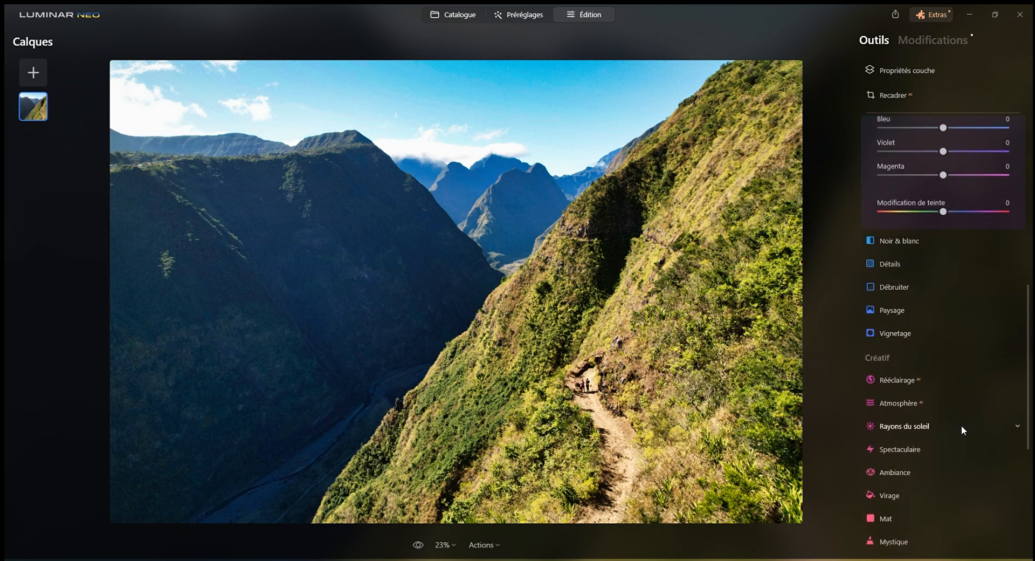
{"action": "scroll", "coordinate": [914, 232], "scroll_direction": "up", "scroll_amount": 4}
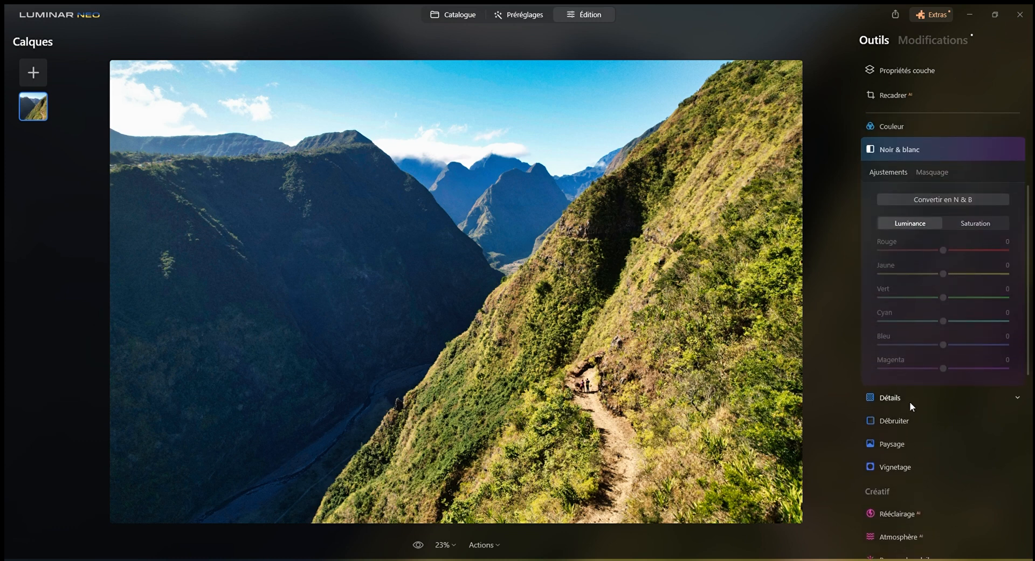
{"action": "left_click", "coordinate": [910, 401]}
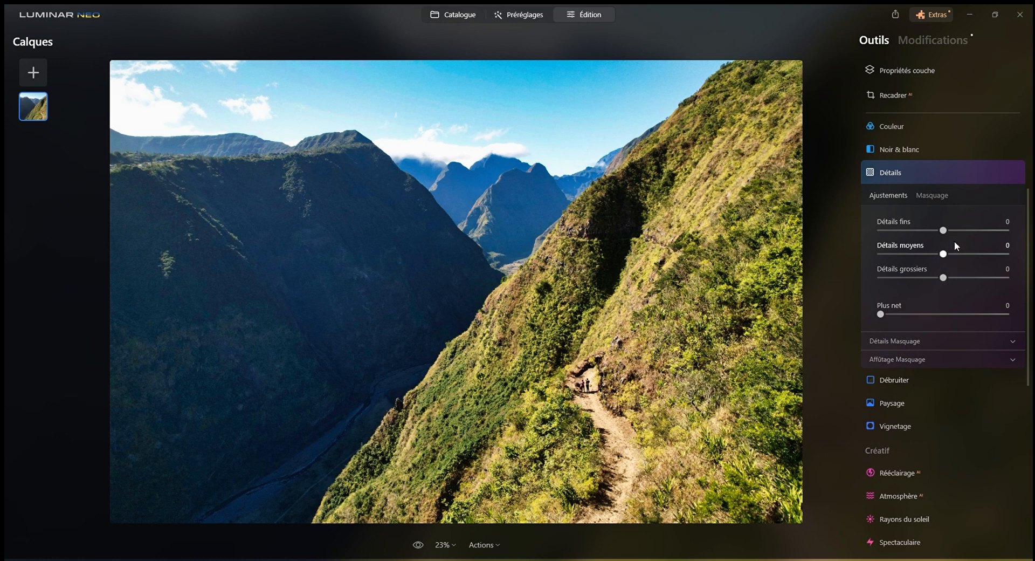
{"action": "left_click_drag", "start_coordinate": [943, 230], "coordinate": [965, 230]}
{"action": "left_click_drag", "start_coordinate": [1007, 242], "coordinate": [1015, 244]}
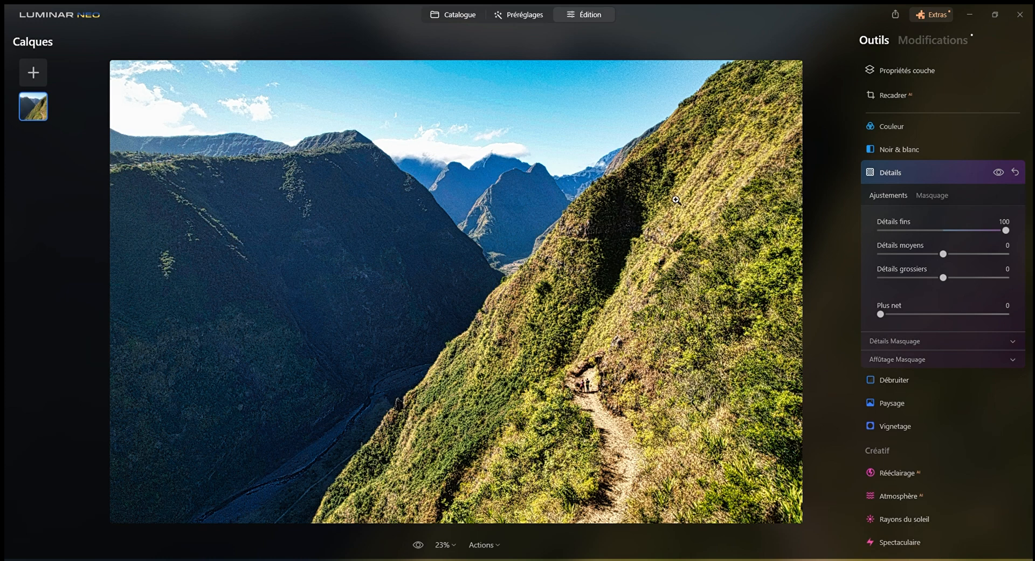
{"action": "double_click", "coordinate": [1006, 230]}
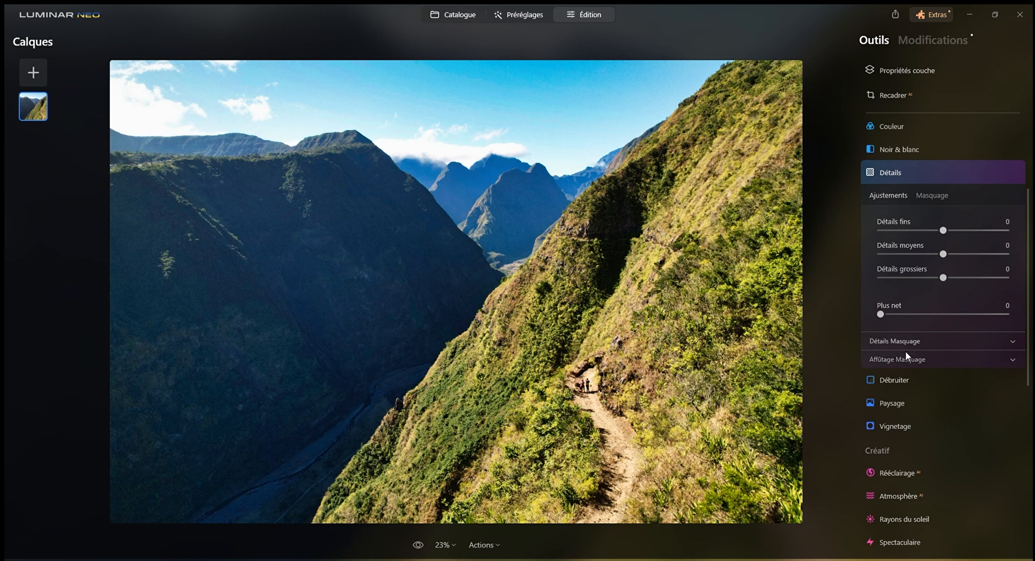
Reduce the haze with the Paysage tool, trying Réduire la brume at 39 and 51 and settling on 36
{"action": "left_click", "coordinate": [905, 379]}
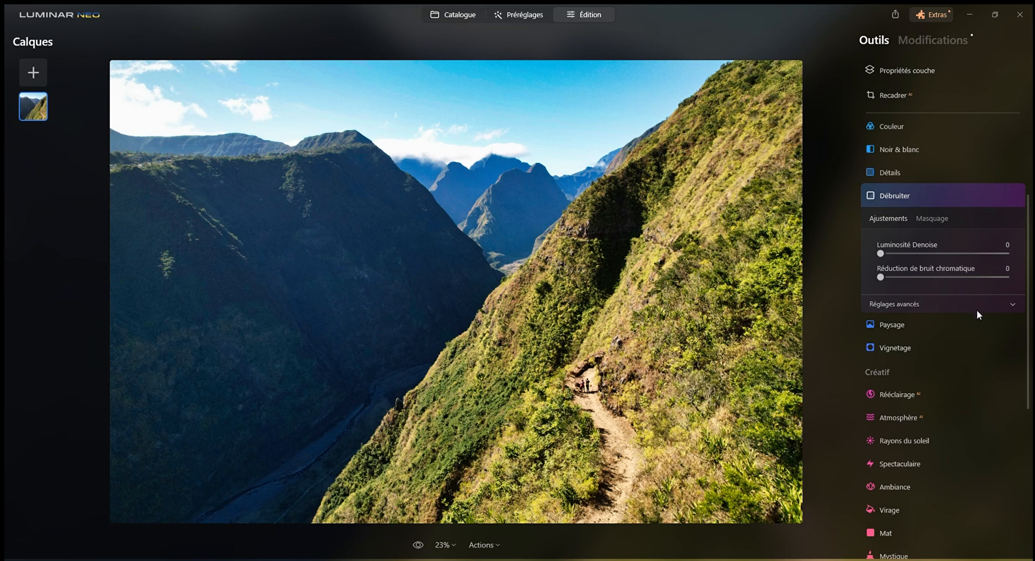
{"action": "left_click", "coordinate": [913, 325]}
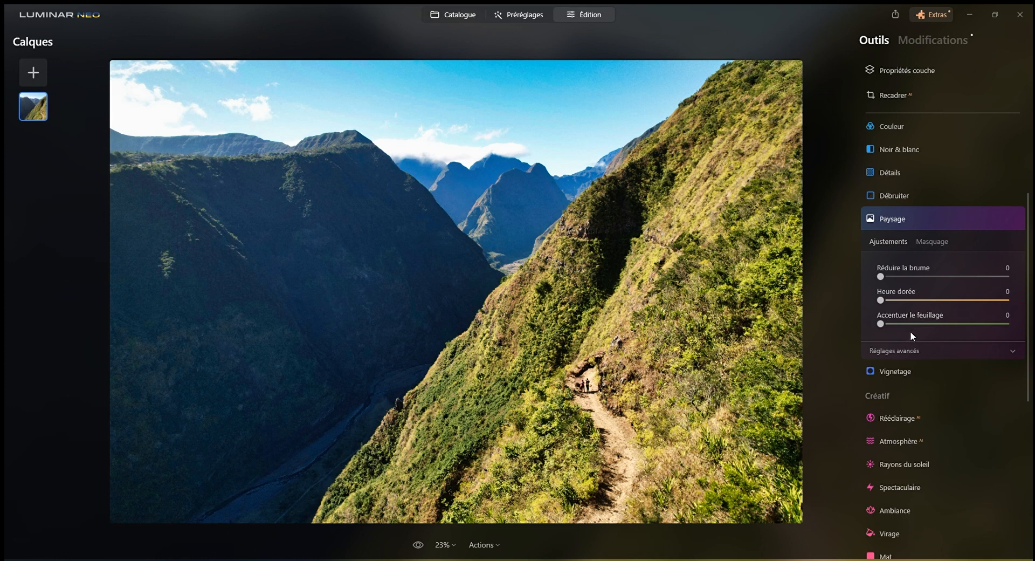
{"action": "left_click_drag", "start_coordinate": [882, 277], "coordinate": [927, 284]}
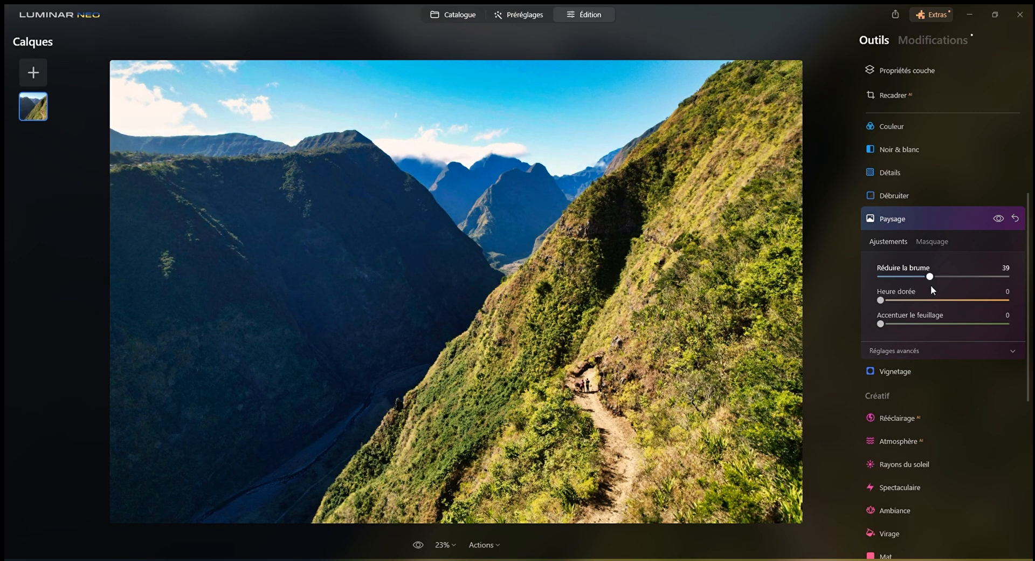
{"action": "left_click_drag", "start_coordinate": [931, 277], "coordinate": [948, 276]}
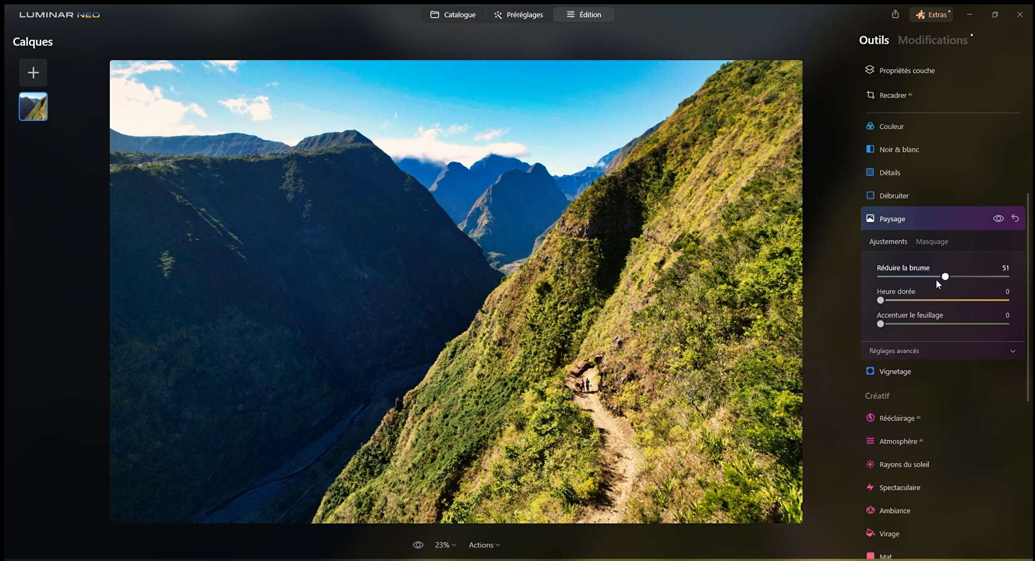
{"action": "left_click_drag", "start_coordinate": [945, 276], "coordinate": [926, 277]}
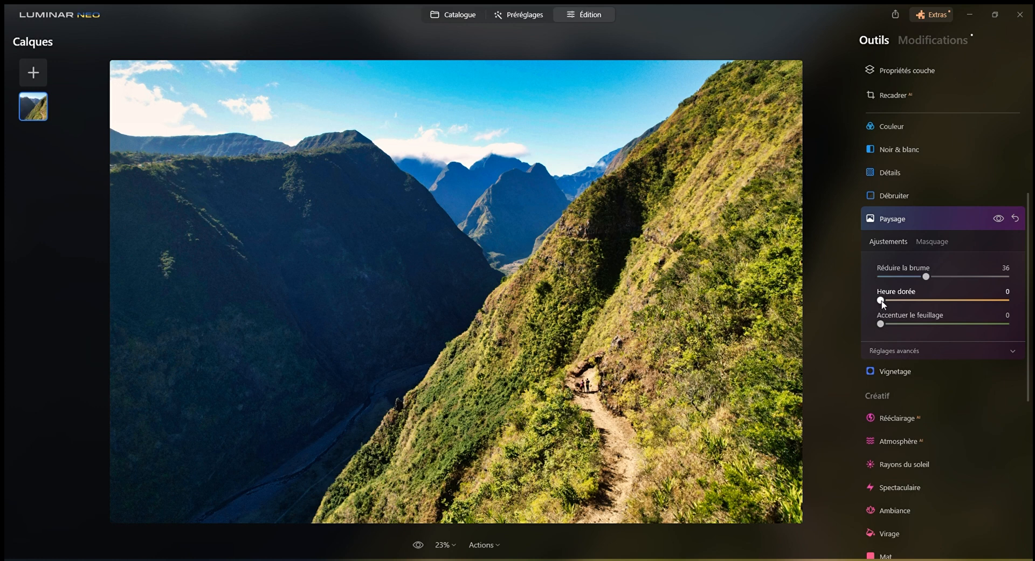
Try Heure dorée at 49 and settle on 7, and test Accentuer le feuillage at 100 before resetting it to 0
{"action": "left_click_drag", "start_coordinate": [882, 304], "coordinate": [943, 305]}
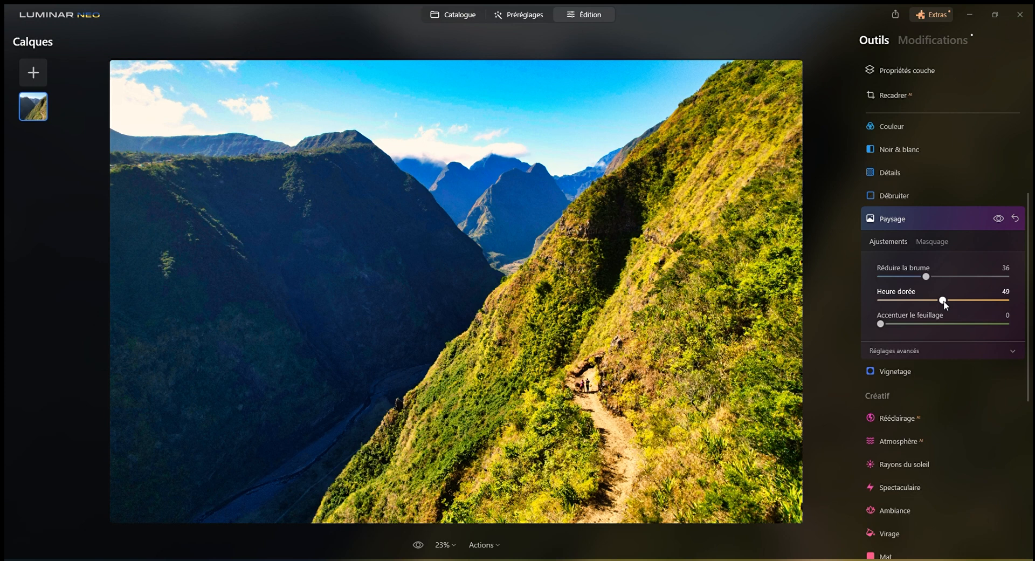
{"action": "double_click", "coordinate": [943, 301]}
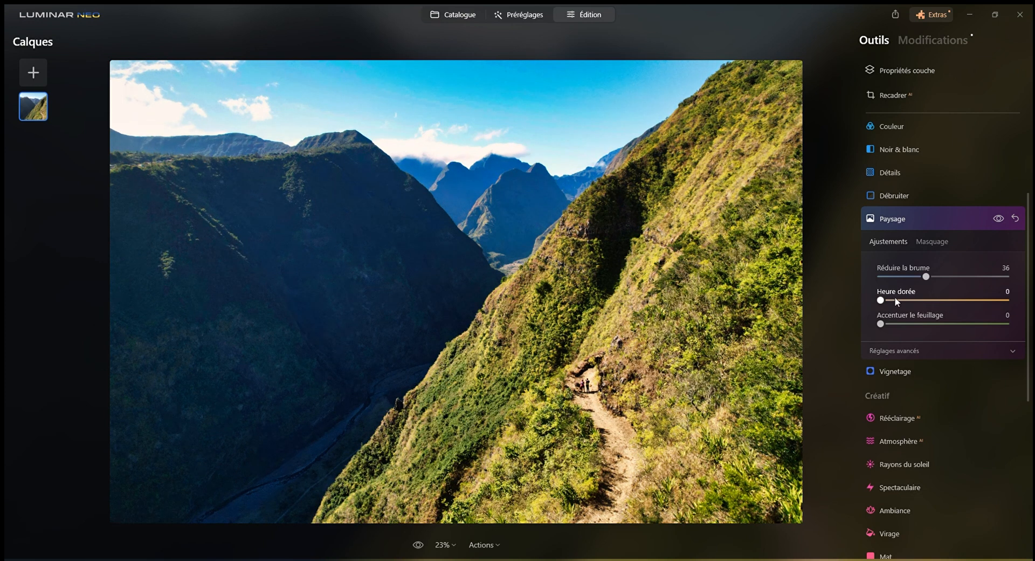
{"action": "left_click_drag", "start_coordinate": [880, 299], "coordinate": [888, 299]}
{"action": "left_click_drag", "start_coordinate": [882, 324], "coordinate": [965, 329]}
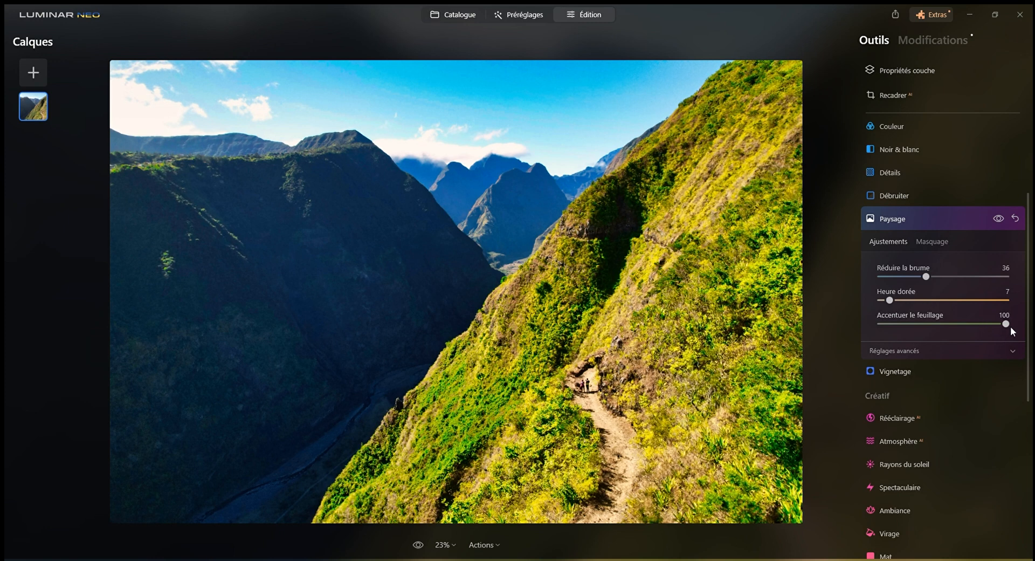
{"action": "double_click", "coordinate": [1009, 324]}
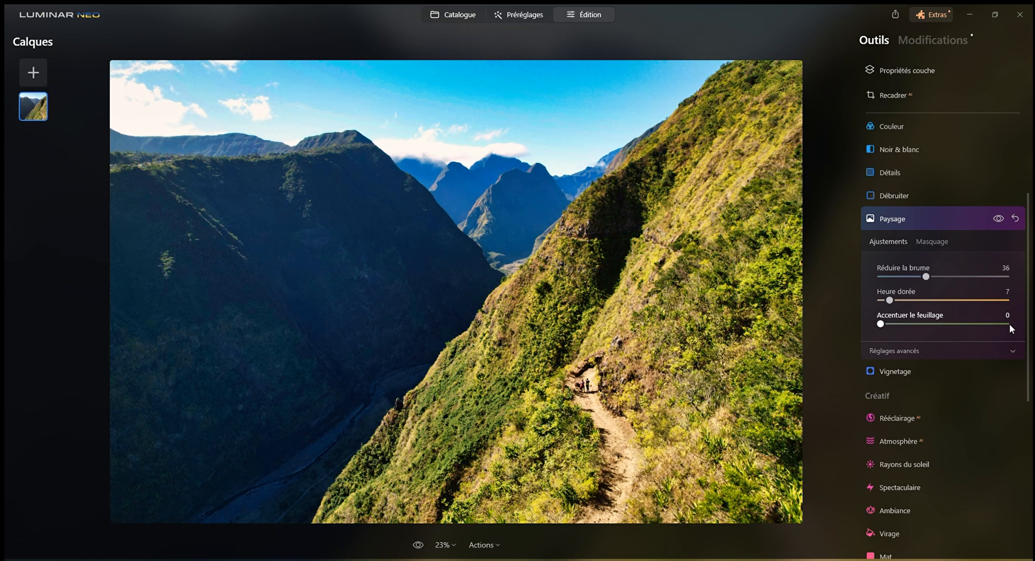
Darken the photo's edges with a Vignetage Quantité of -84 and centre the vignette on the hikers on the path
{"action": "left_click", "coordinate": [917, 374]}
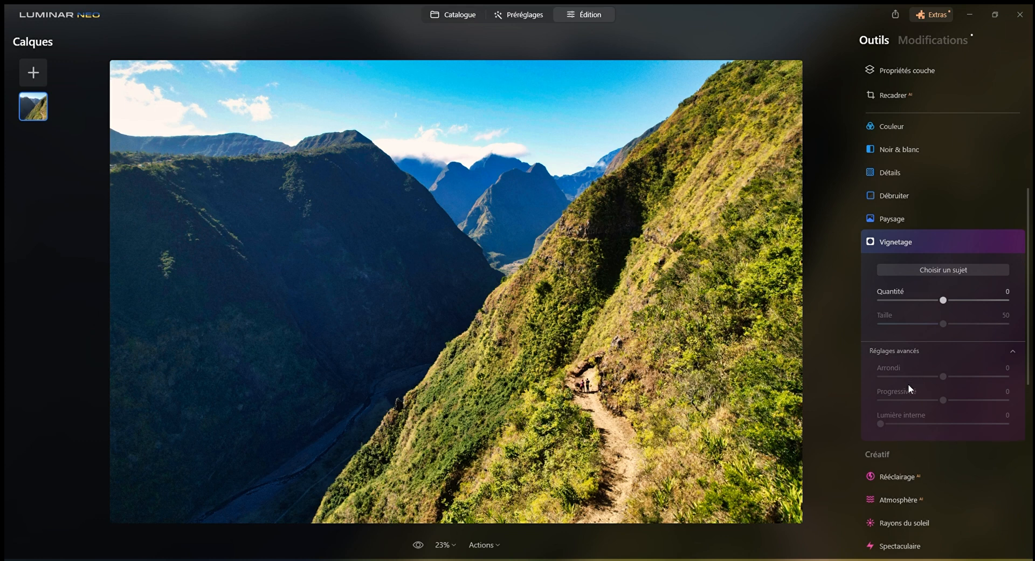
{"action": "mouse_move", "coordinate": [944, 300]}
{"action": "left_mouse_down"}
{"action": "mouse_move", "coordinate": [878, 300]}
{"action": "mouse_move", "coordinate": [926, 295]}
{"action": "left_mouse_up"}
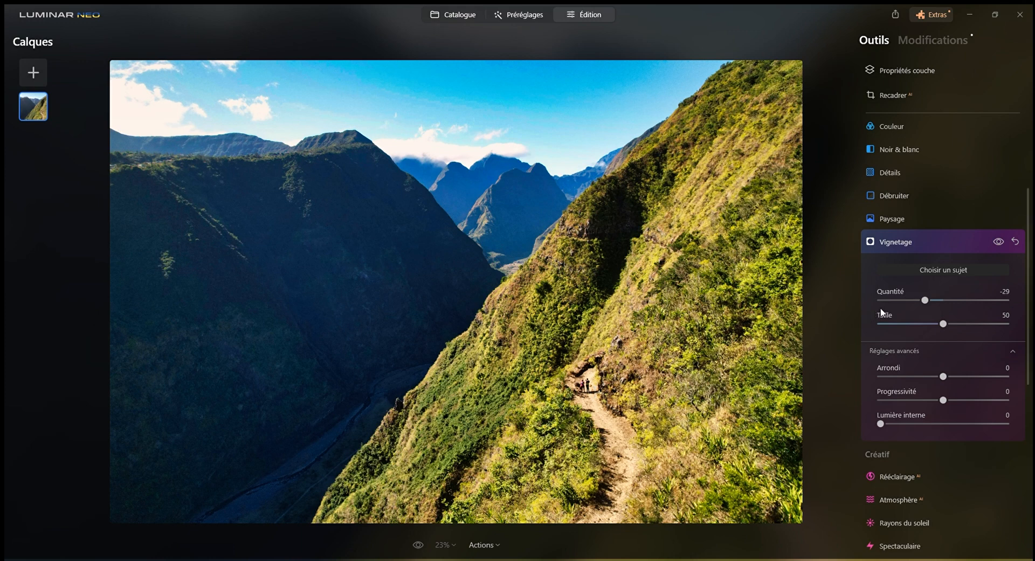
{"action": "left_click_drag", "start_coordinate": [924, 300], "coordinate": [890, 300]}
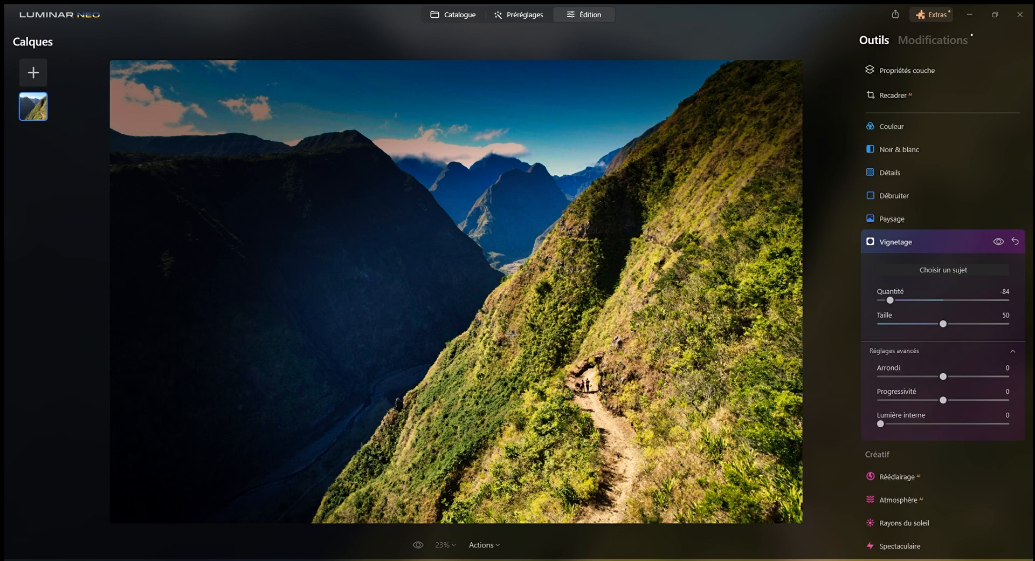
{"action": "left_click", "coordinate": [435, 194]}
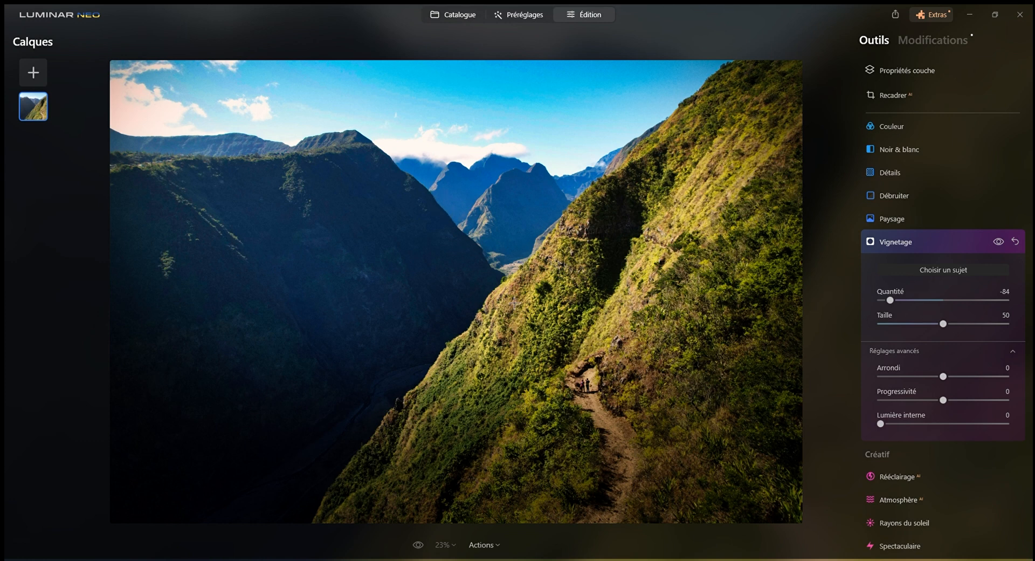
{"action": "left_click", "coordinate": [587, 389]}
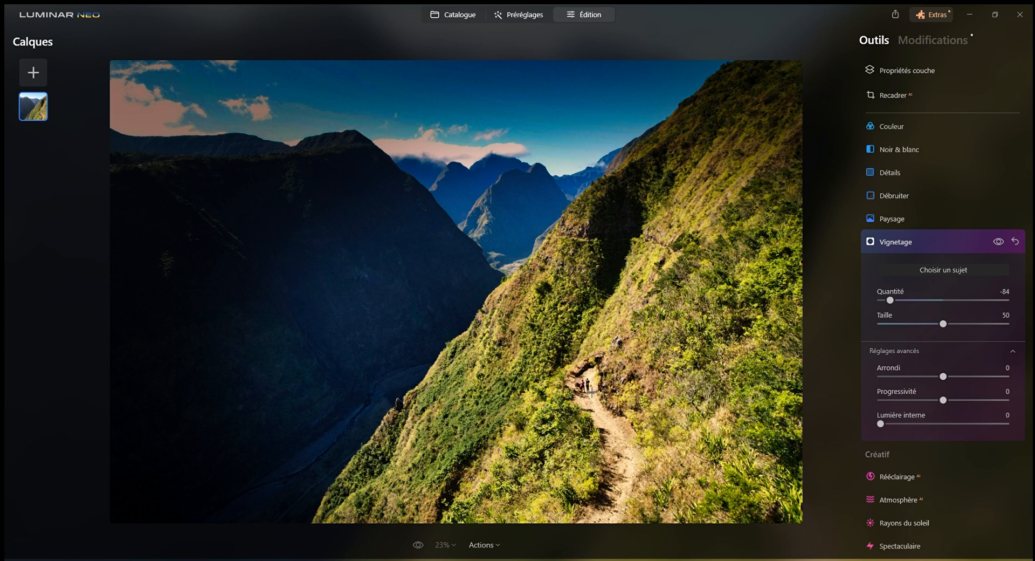
Soften the vignette with Progressivité at 70 and Quantité at -47
{"action": "left_click_drag", "start_coordinate": [944, 401], "coordinate": [988, 400]}
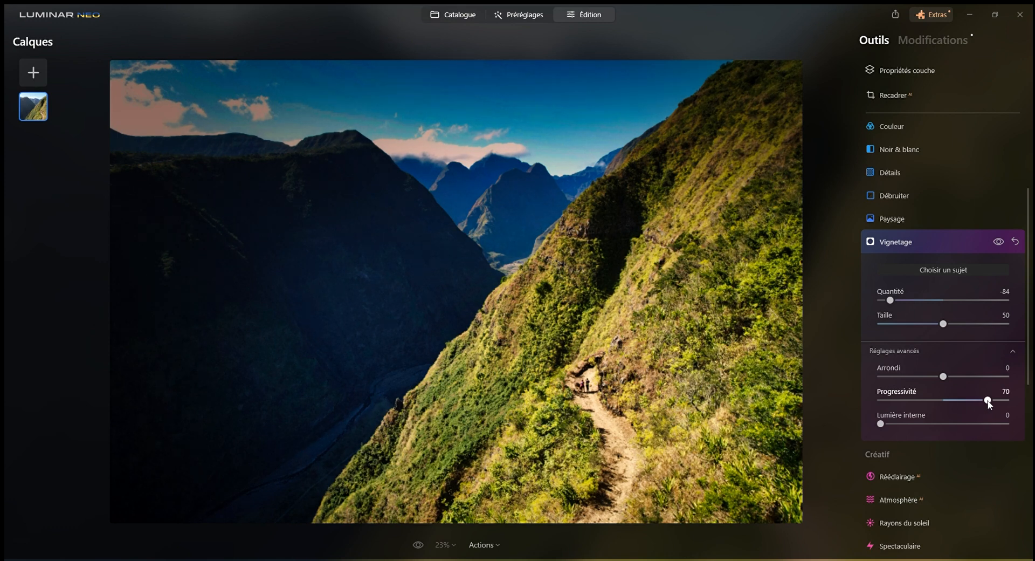
{"action": "left_click_drag", "start_coordinate": [892, 301], "coordinate": [913, 306]}
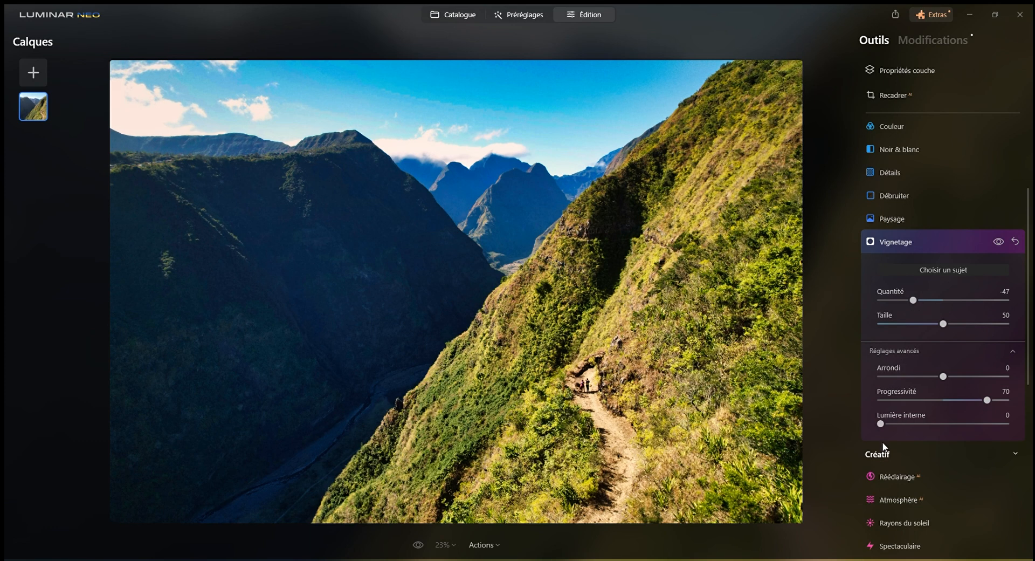
Look through the tool list from Favoris and Outils de base to the Créatif, Portrait and Professionnel tools
{"action": "scroll", "coordinate": [900, 434], "scroll_direction": "down", "scroll_amount": 2}
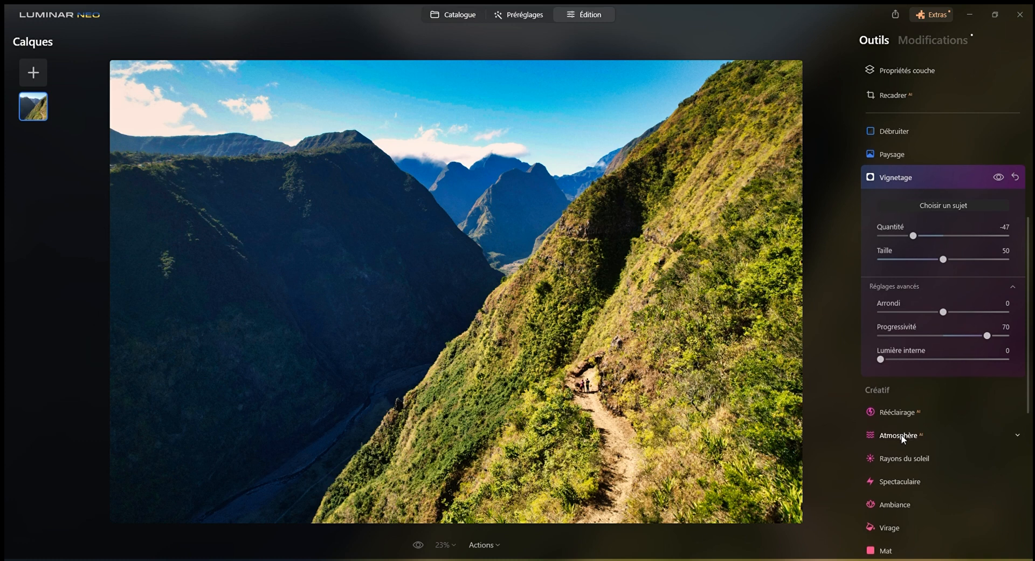
{"action": "scroll", "coordinate": [923, 384], "scroll_direction": "up", "scroll_amount": 5}
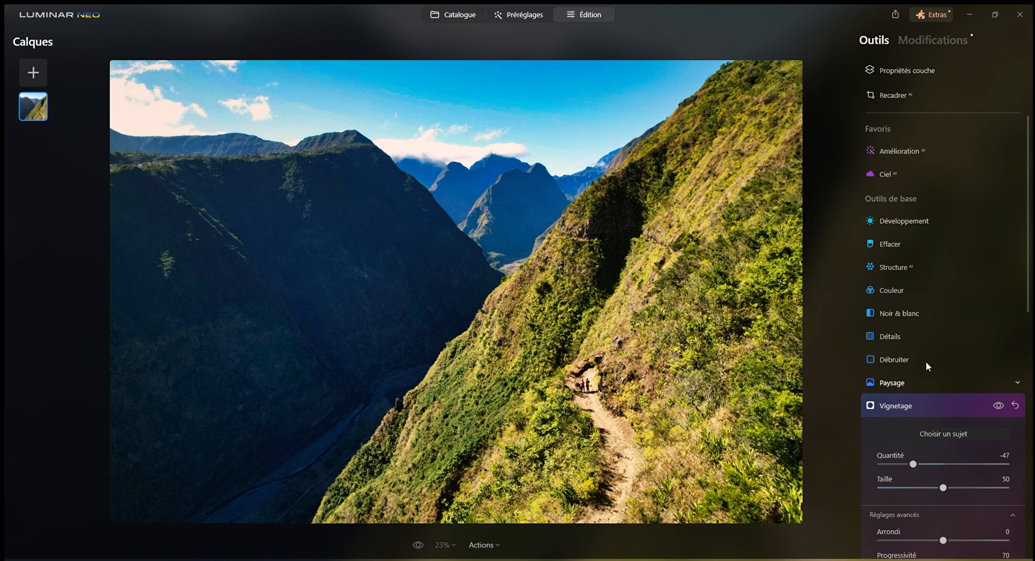
{"action": "scroll", "coordinate": [930, 315], "scroll_direction": "down", "scroll_amount": 4}
{"action": "scroll", "coordinate": [927, 290], "scroll_direction": "down", "scroll_amount": 5}
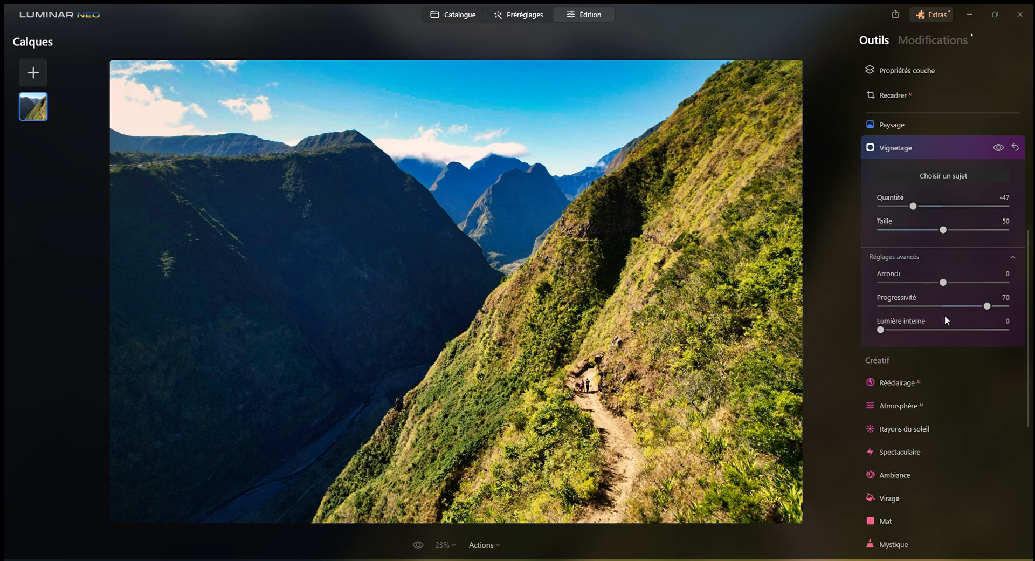
{"action": "scroll", "coordinate": [988, 383], "scroll_direction": "down", "scroll_amount": 5}
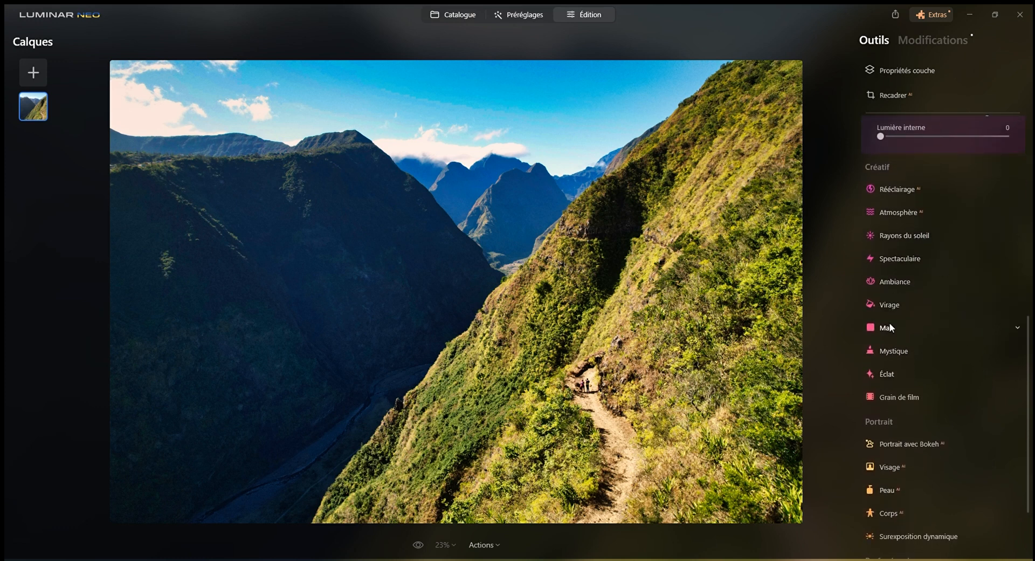
{"action": "scroll", "coordinate": [1000, 445], "scroll_direction": "down", "scroll_amount": 2}
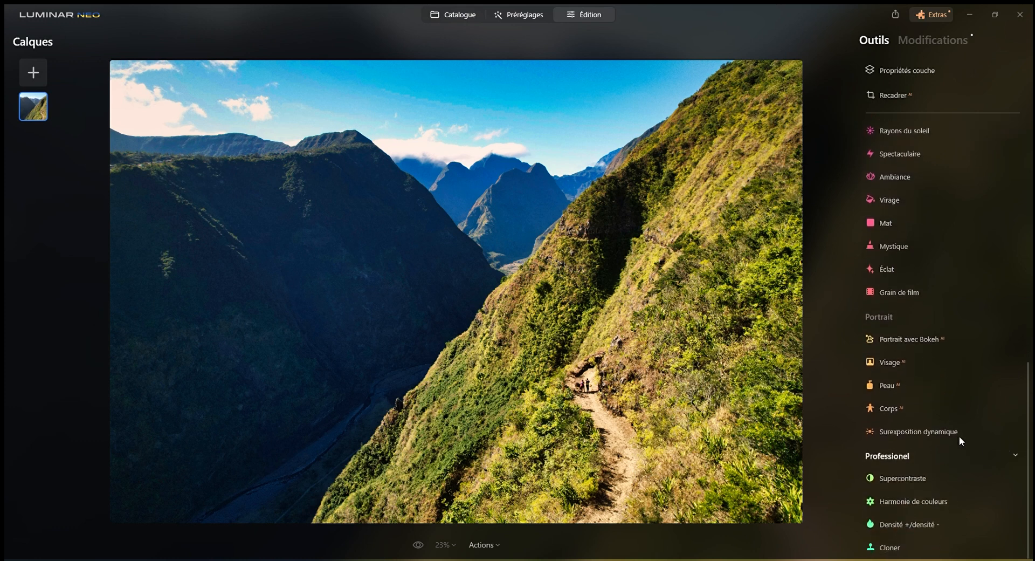
{"action": "scroll", "coordinate": [962, 441], "scroll_direction": "up", "scroll_amount": 15}
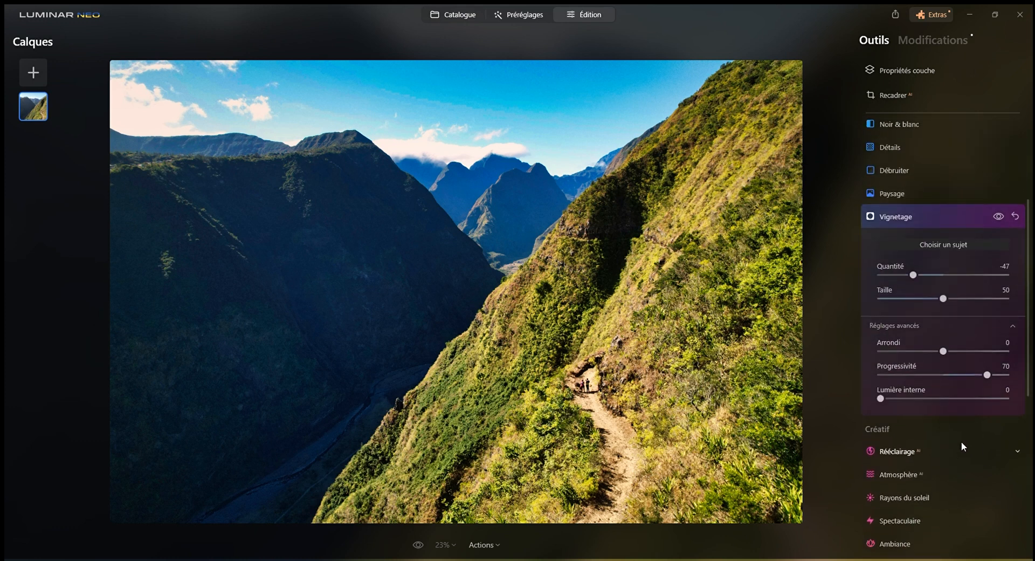